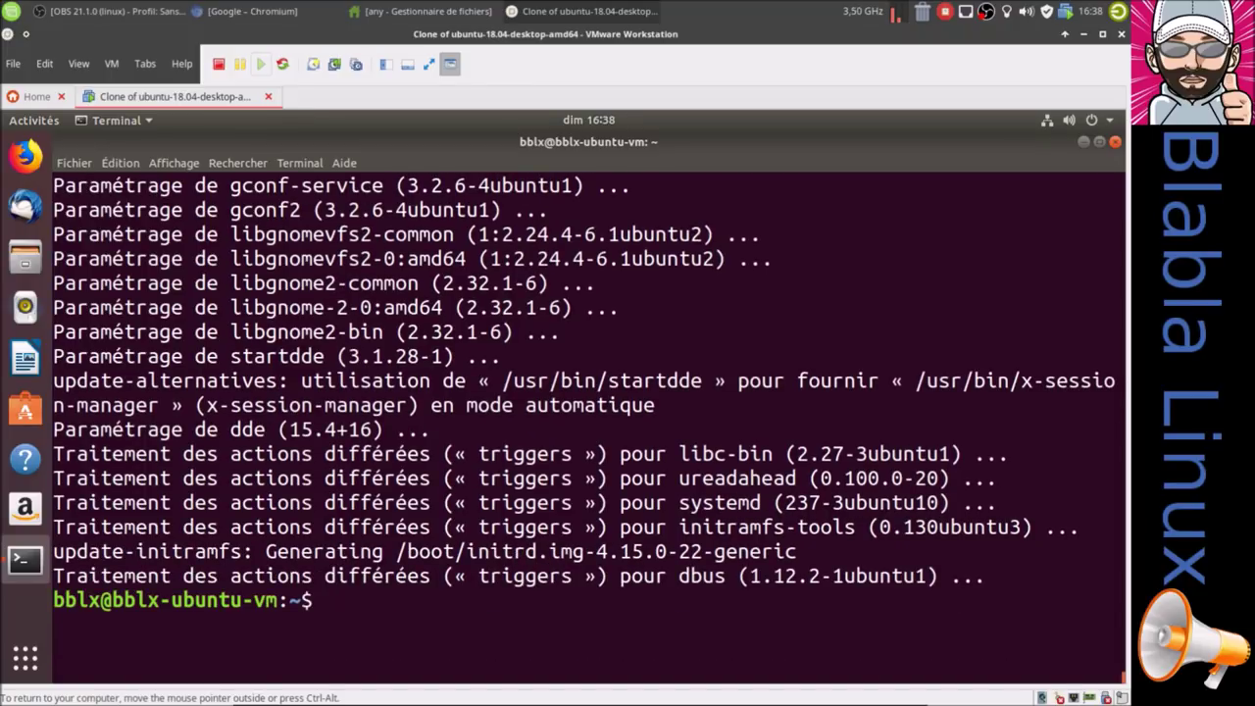
- Clear the terminal and restart the virtual machine with "sudo reboot"
type("clear")
key("Return")
key("Return")
key("Return")
key("Return")
key("Return")
type("sudo re")
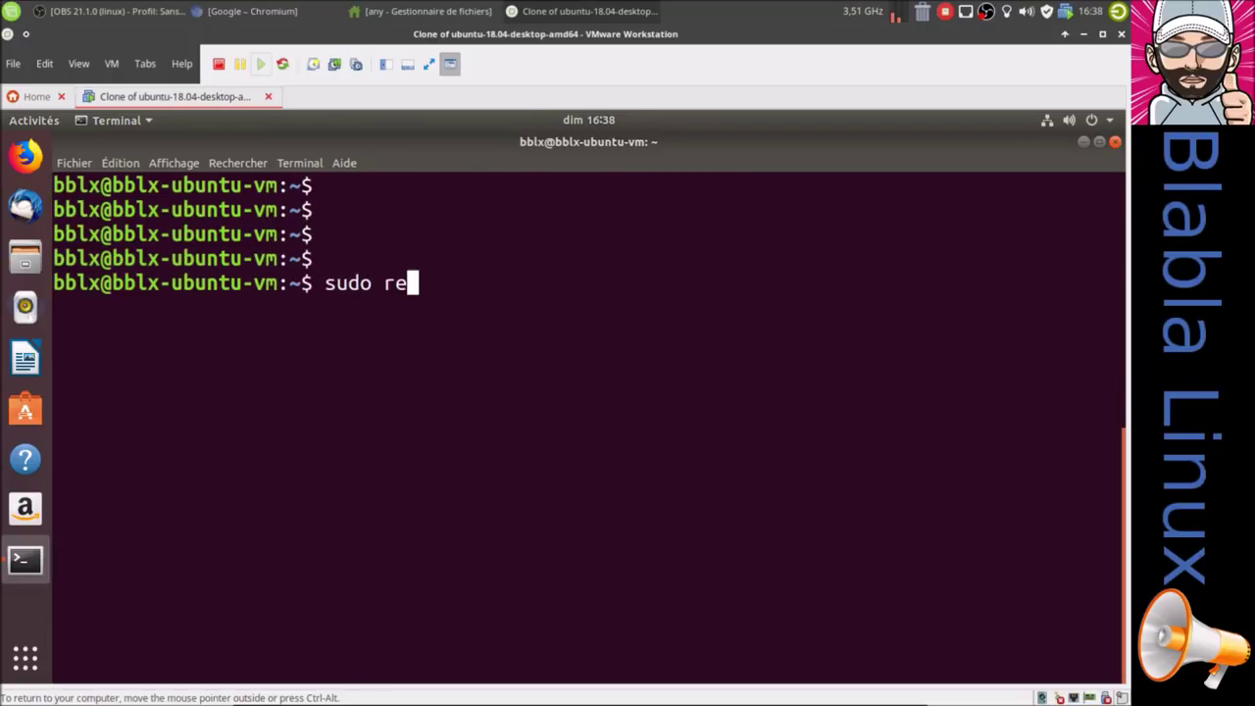
type("boot")
key("Return")
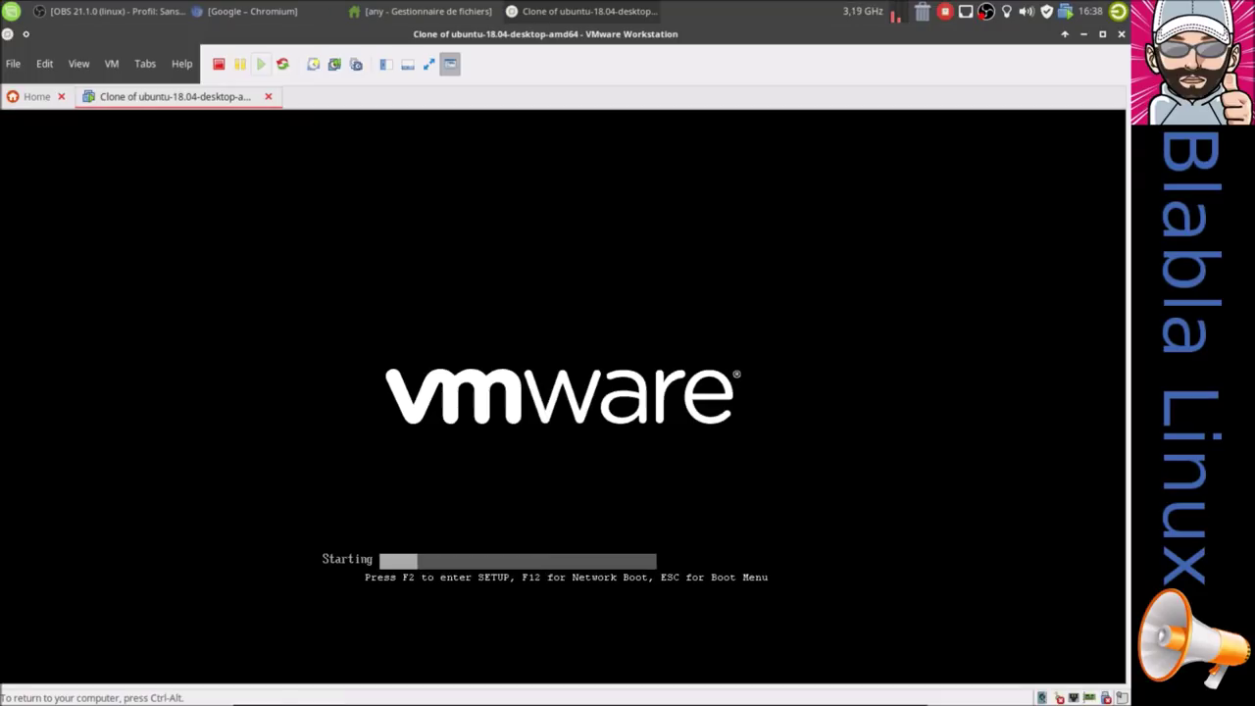
- Switch the virtual machine to full screen and log in to the deepin session with the account password
left_click(429, 63)
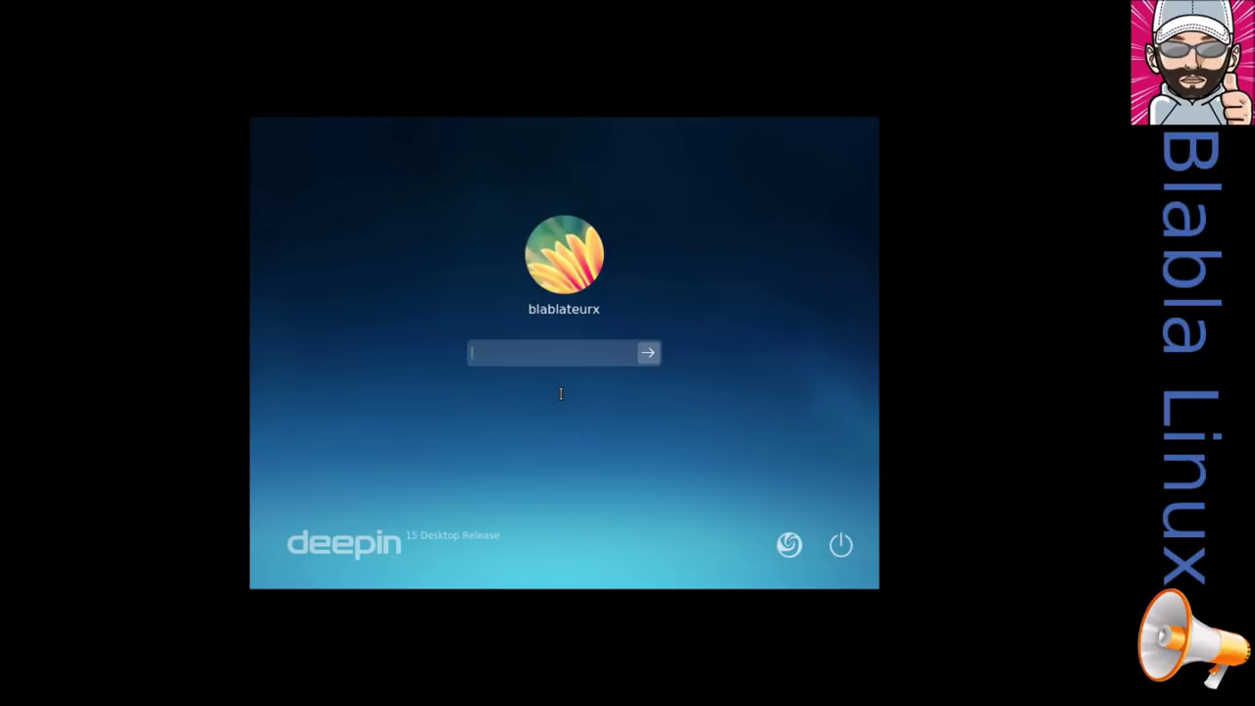
left_click(792, 545)
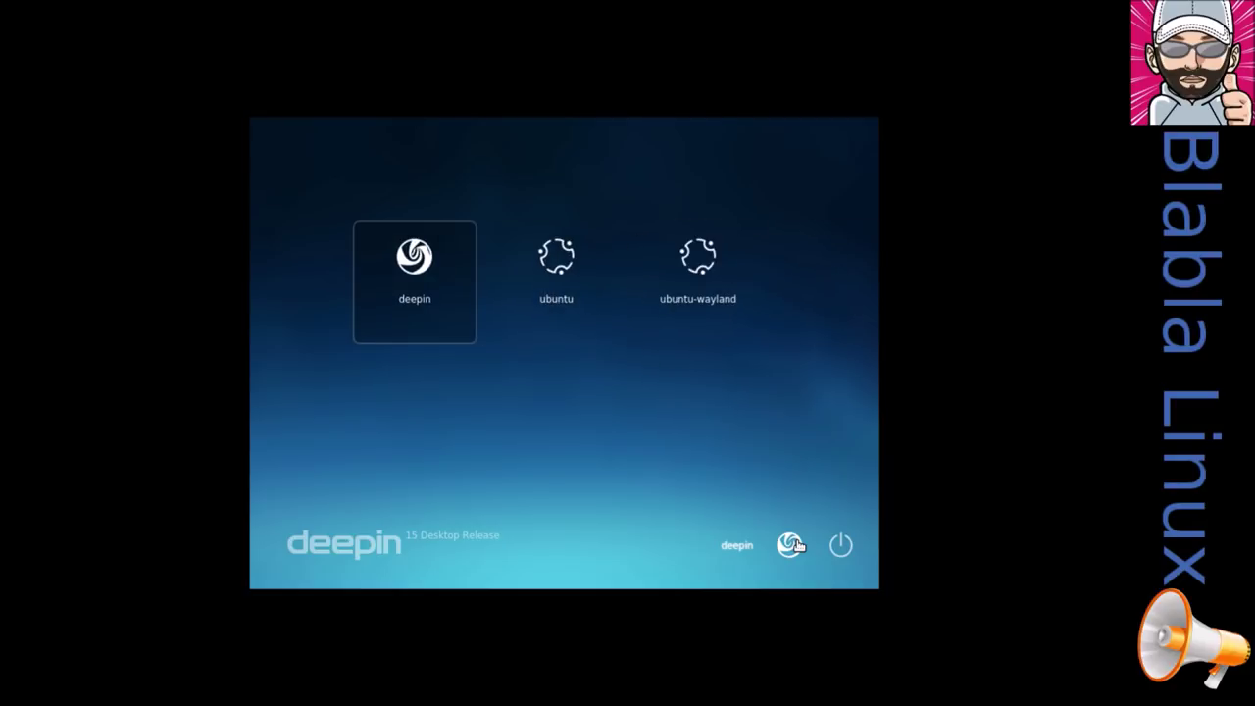
left_click(420, 270)
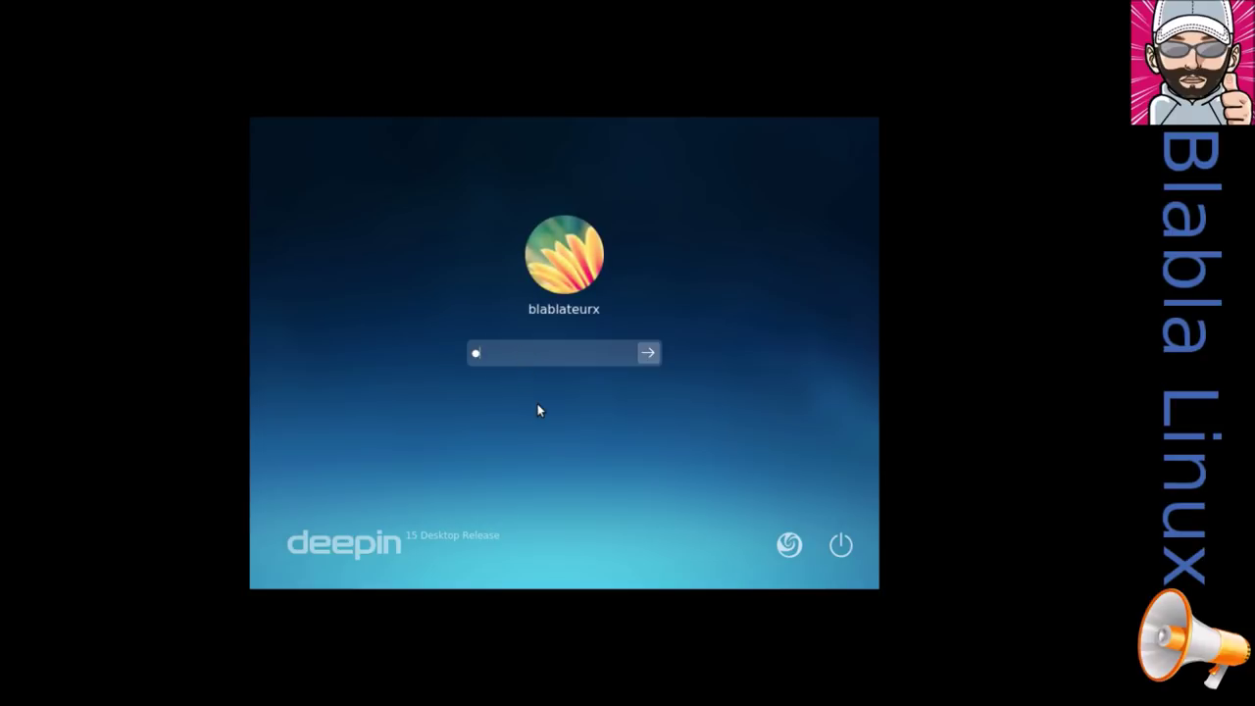
key("Return")
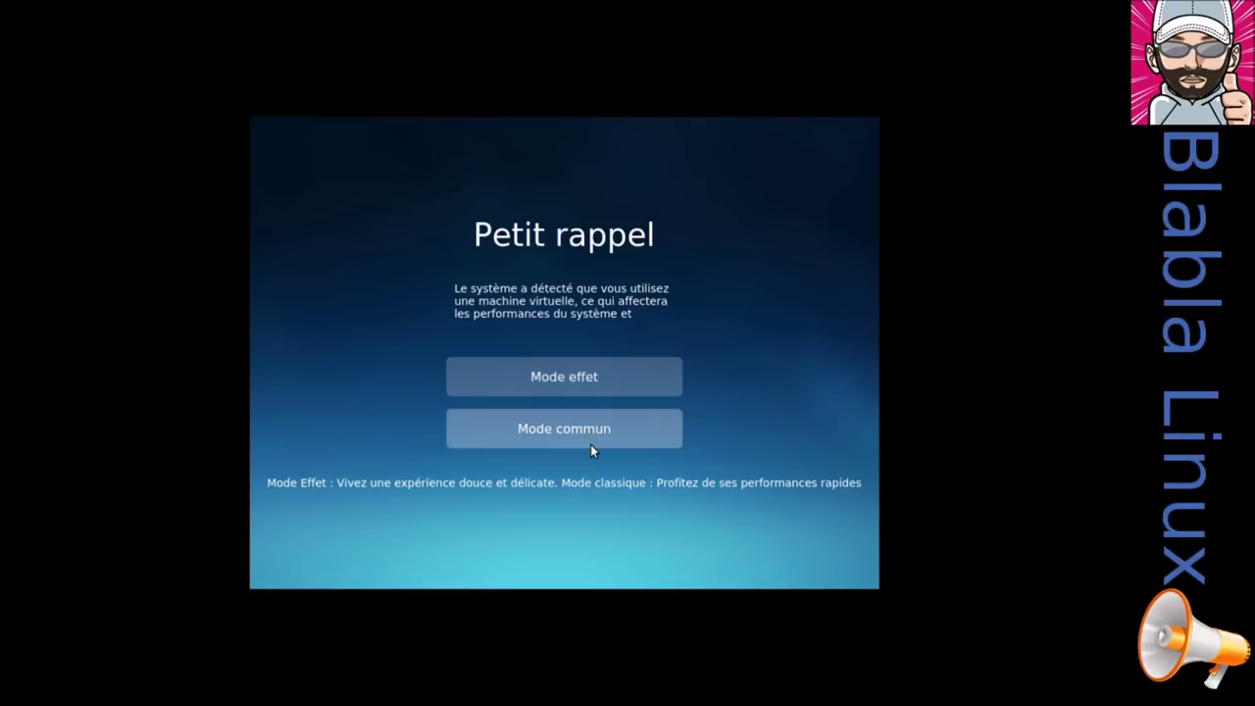
- Enter the desktop in Mode effet and refit it by leaving and re-entering the virtual machine's full-screen view
left_click(597, 383)
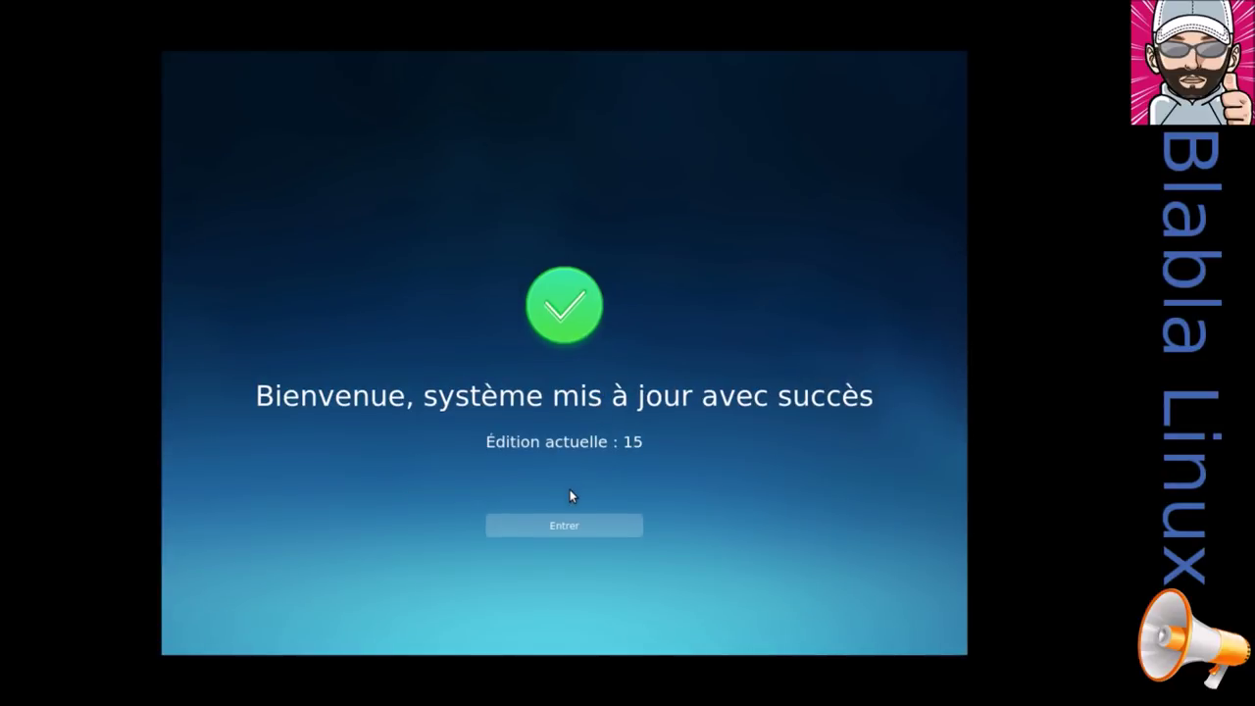
left_click(573, 521)
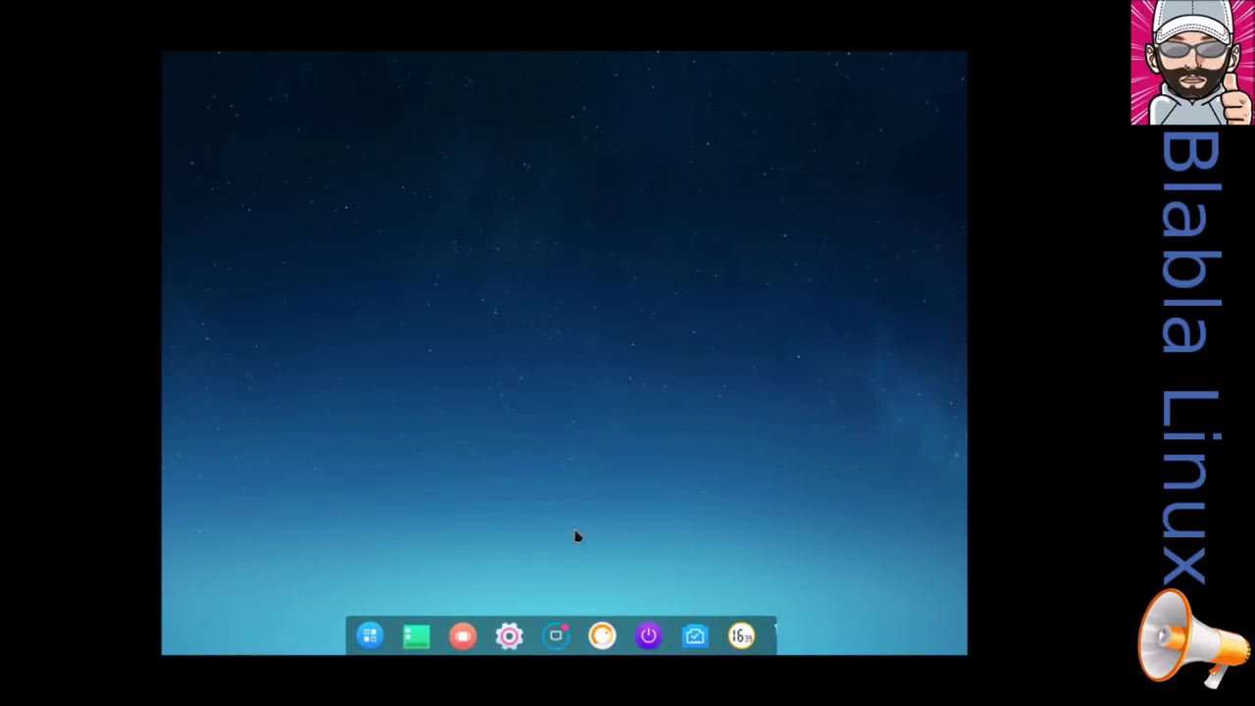
mouse_move(841, 98)
left_click(1010, 20)
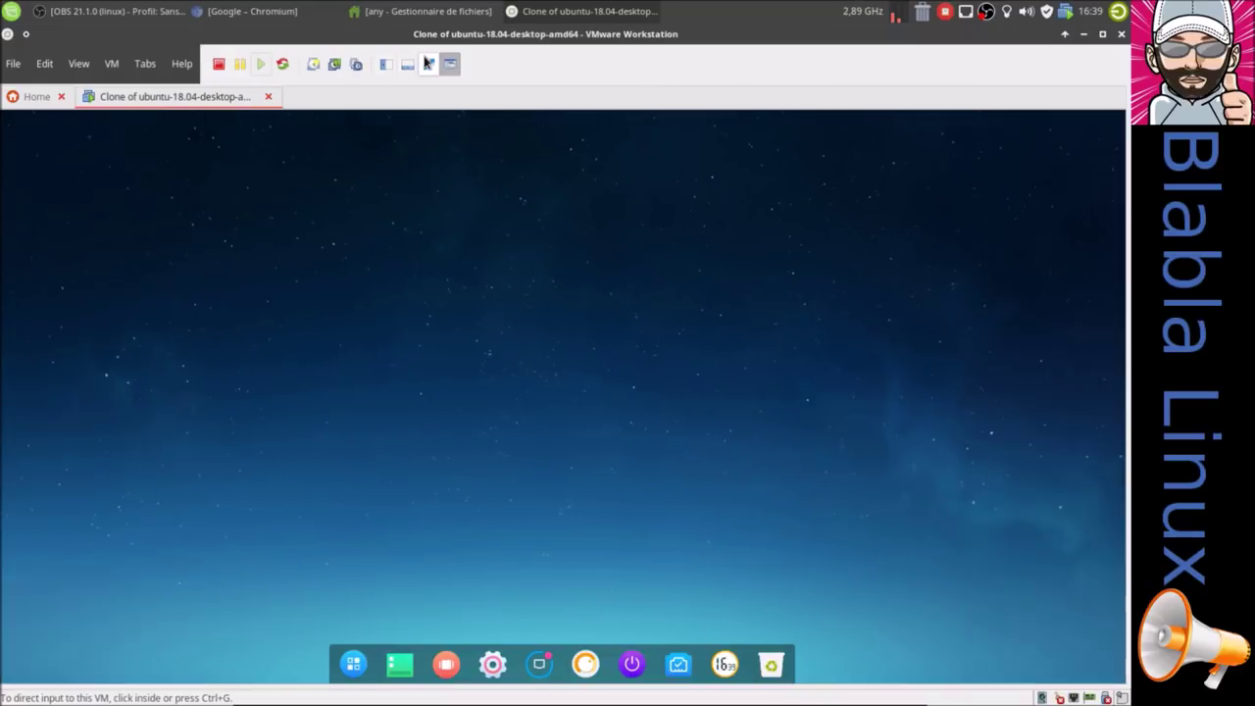
left_click(436, 57)
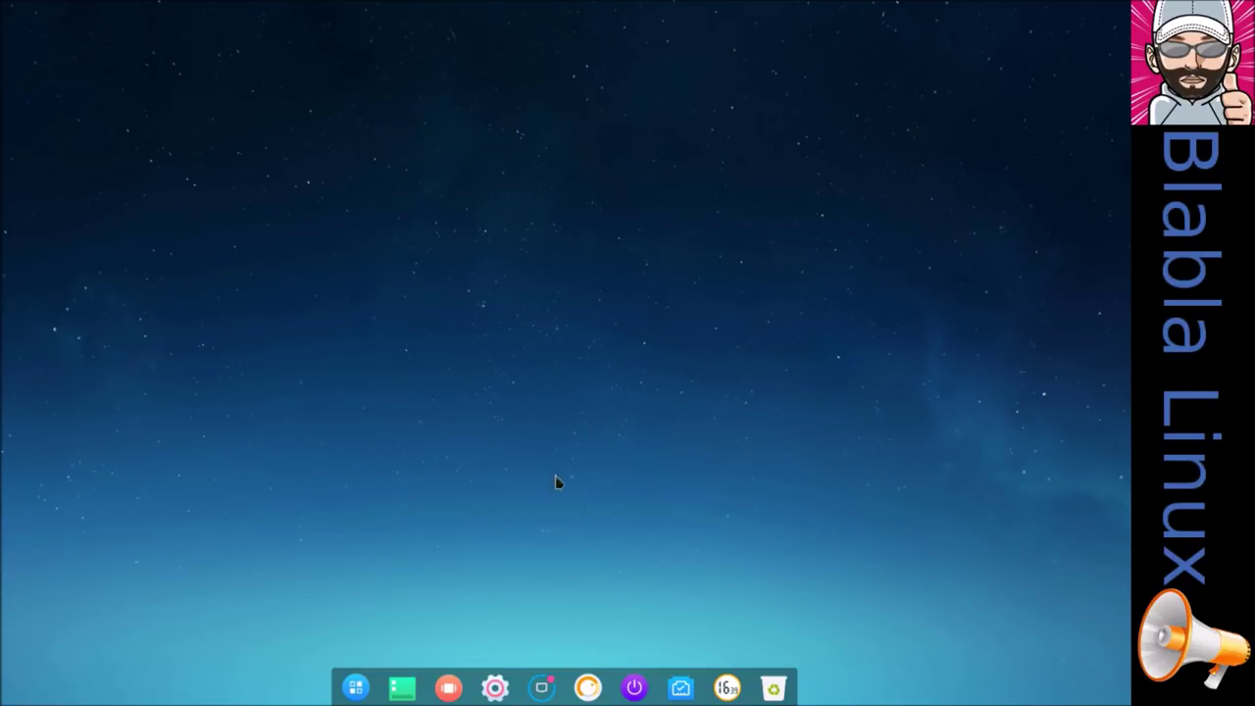
- Look at the control centre and browse the full application list in the launcher
left_click(496, 689)
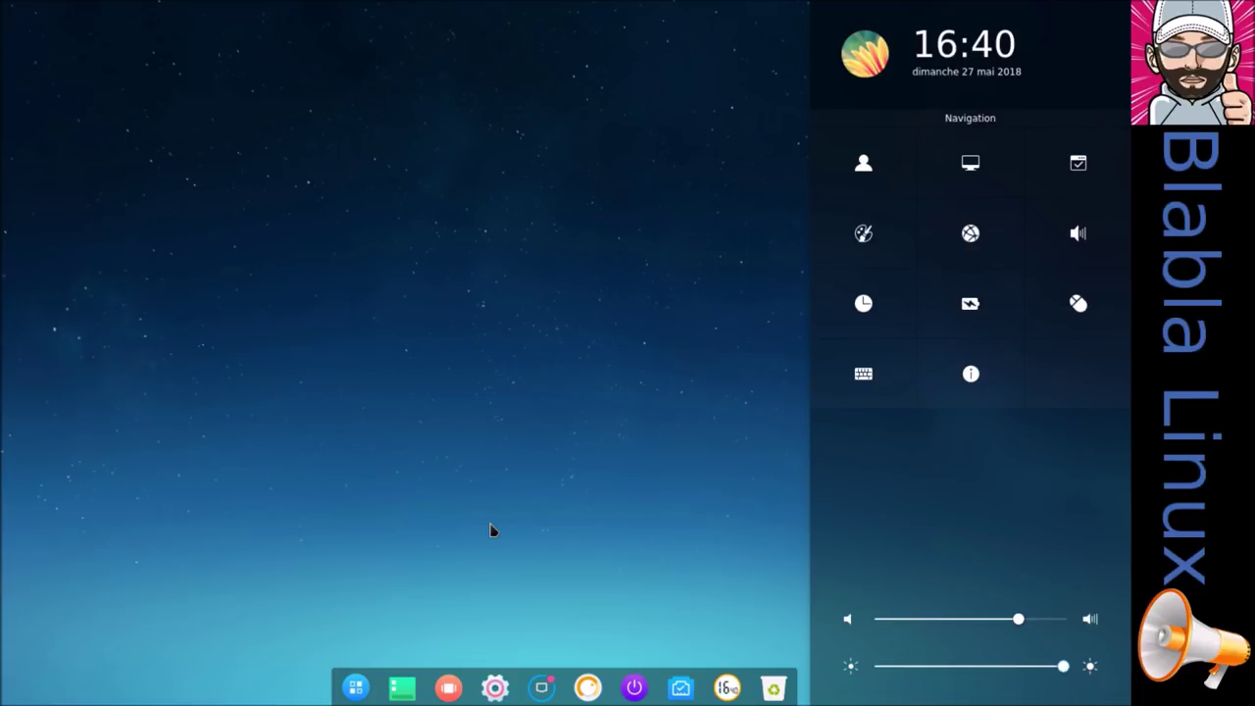
left_click(356, 687)
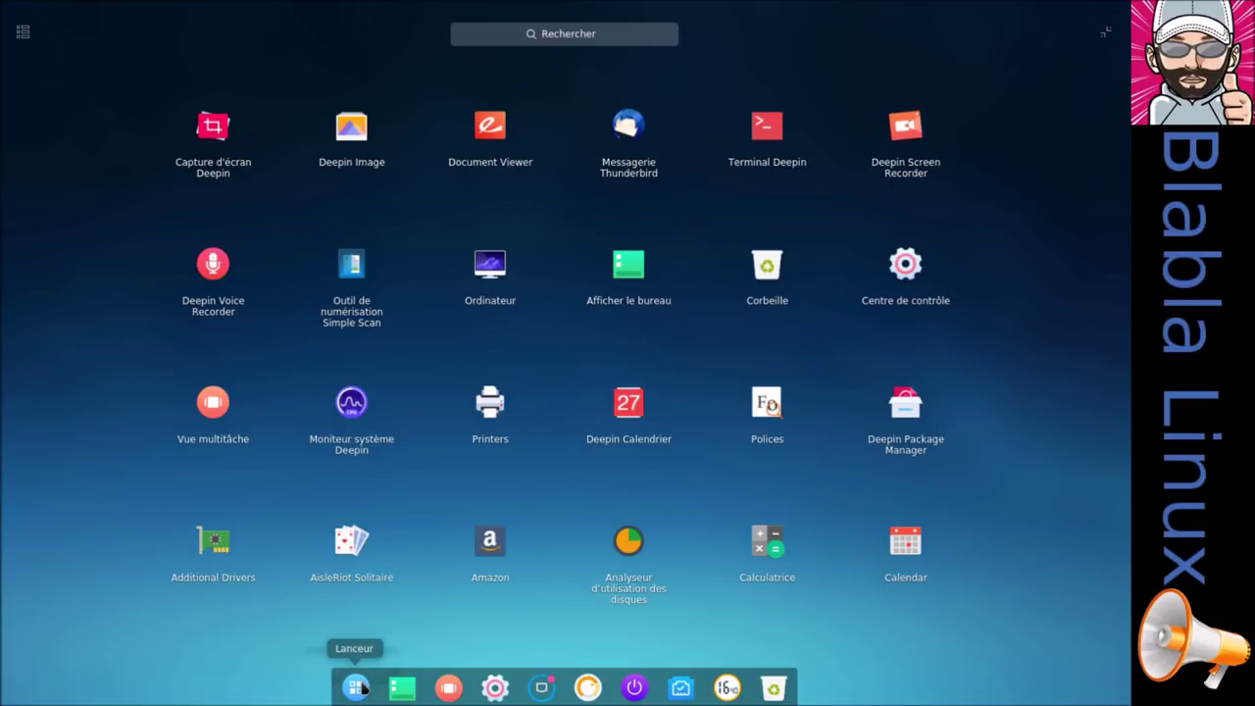
scroll(412, 372, "down", 6)
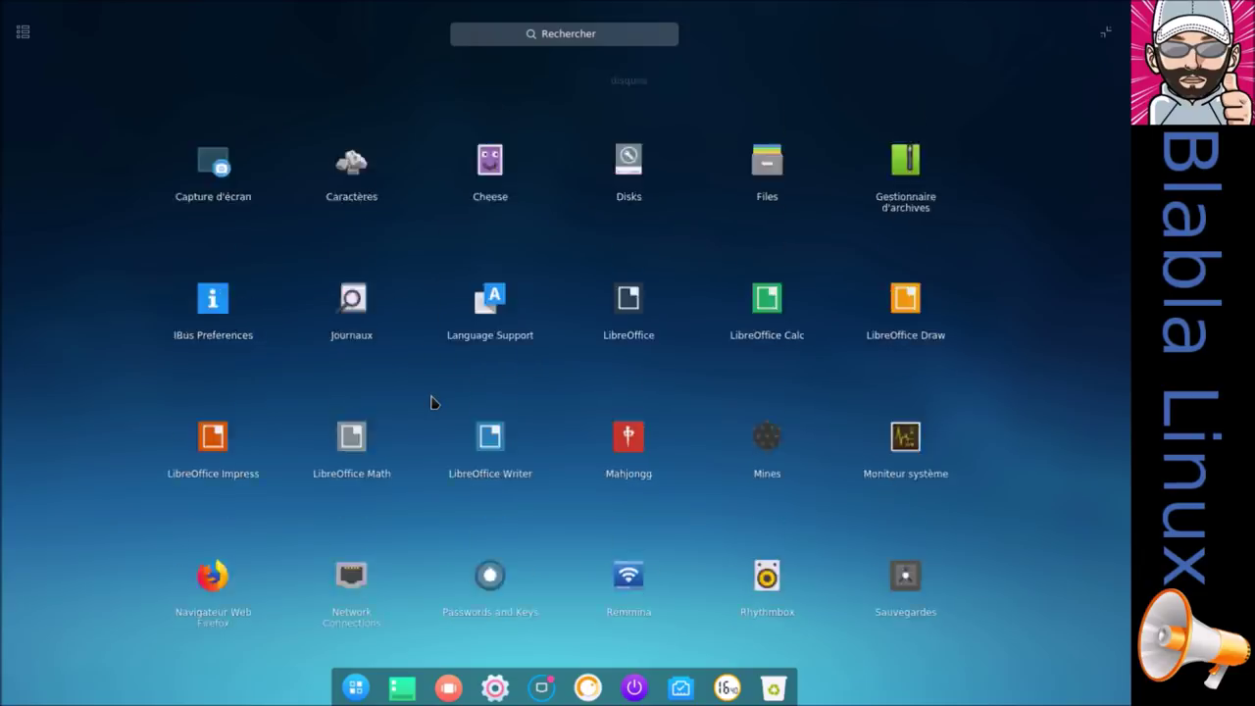
scroll(432, 402, "up", 6)
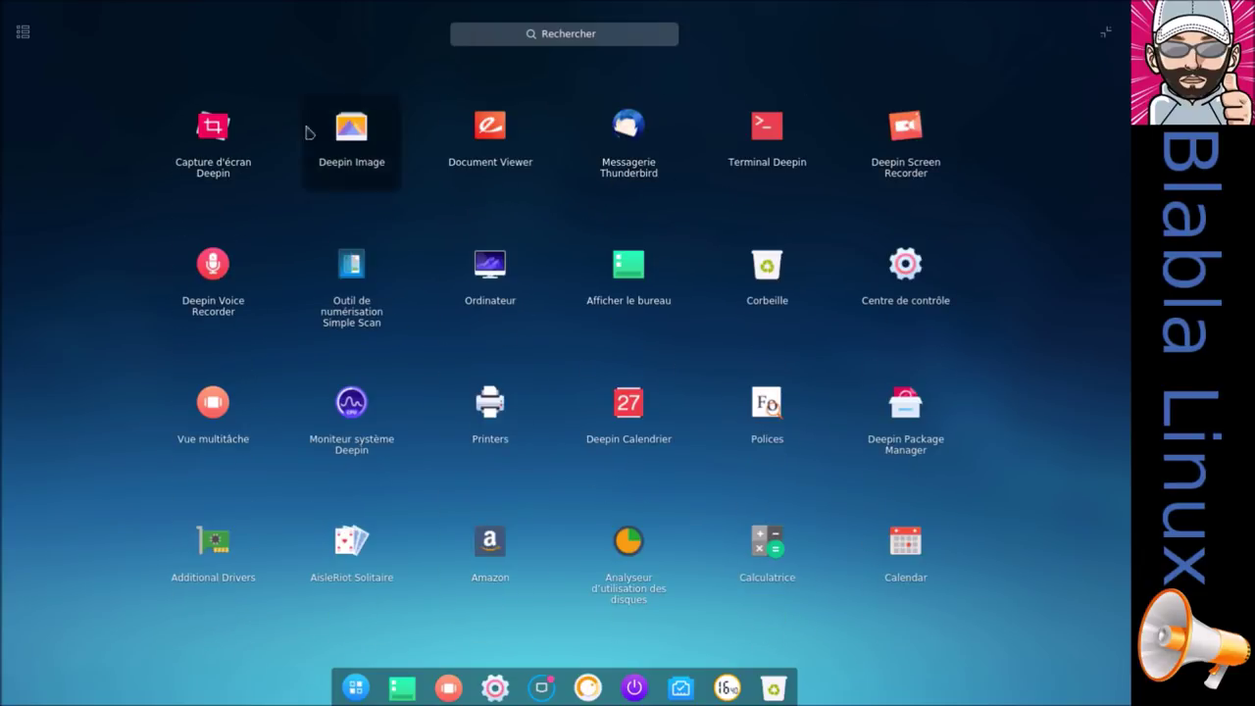
left_click(33, 40)
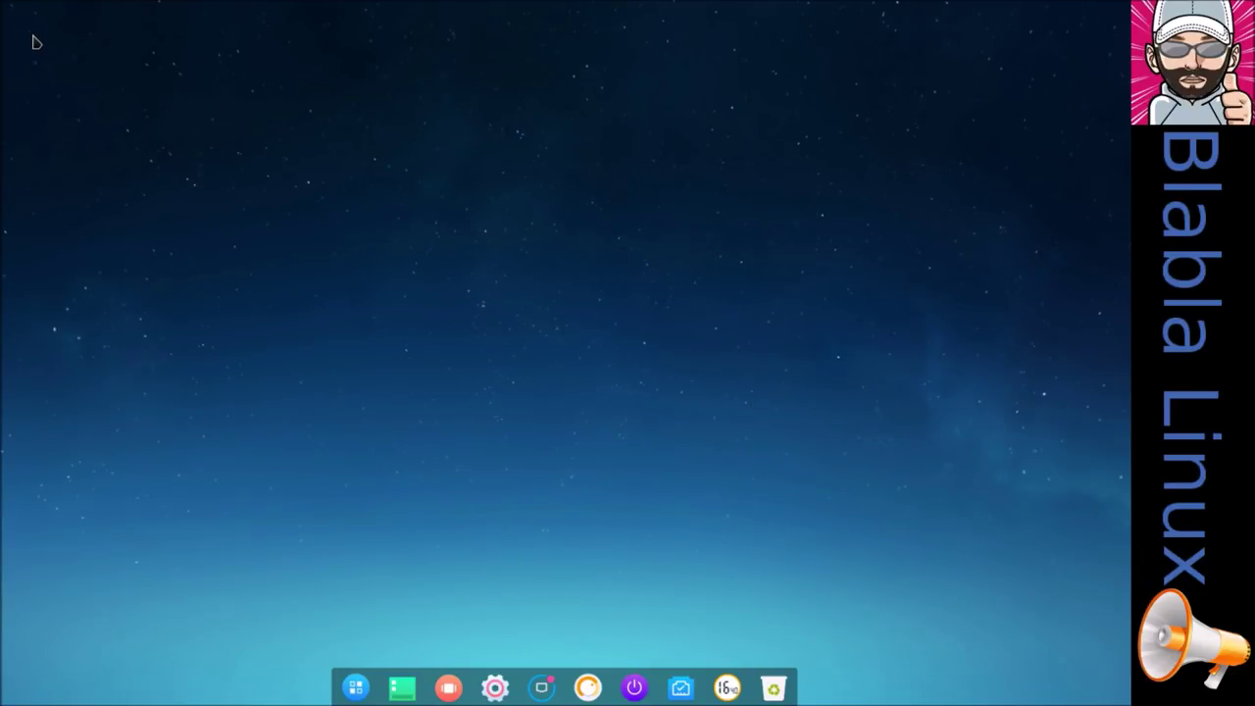
- Group the launcher's applications by category and shrink the launcher to its compact window
left_click(357, 687)
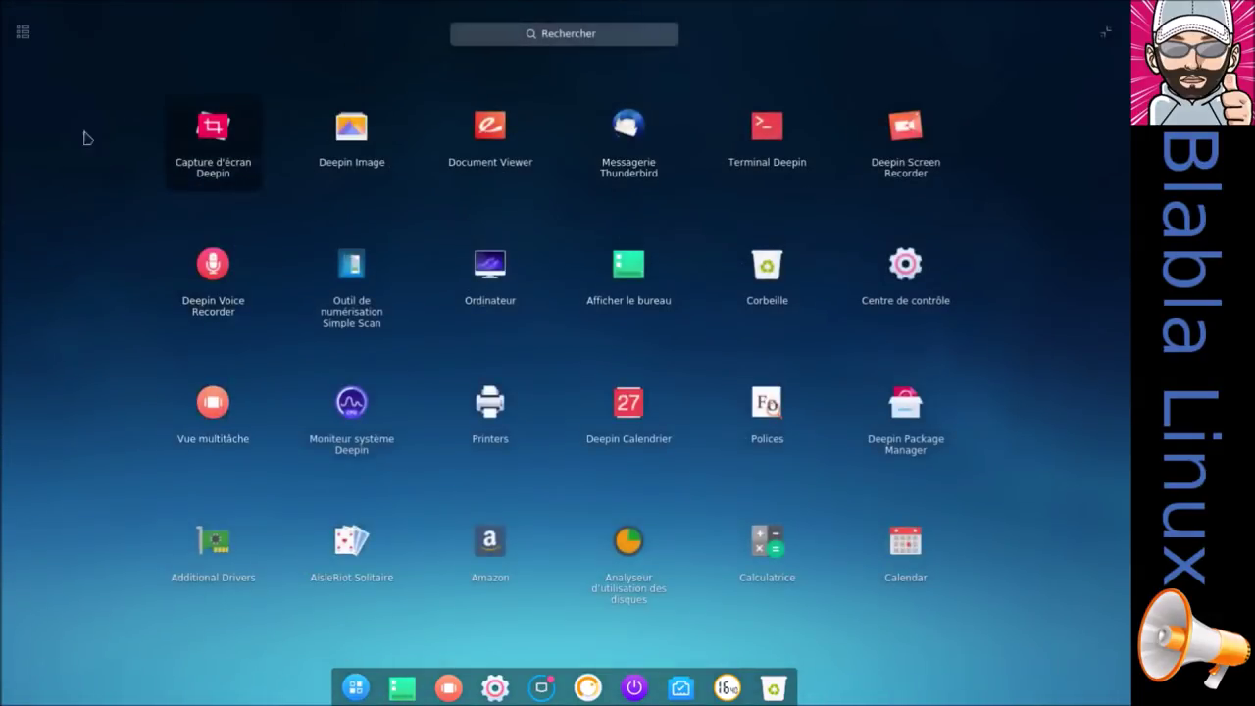
left_click(24, 35)
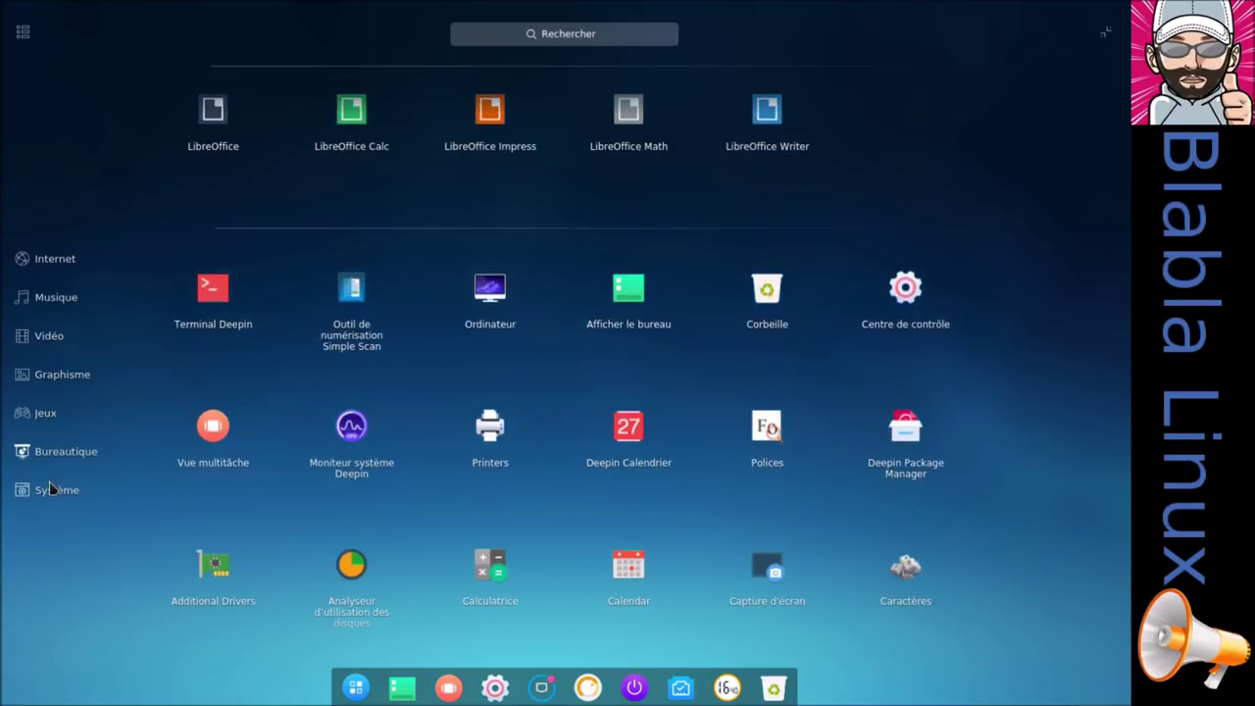
left_click(1105, 33)
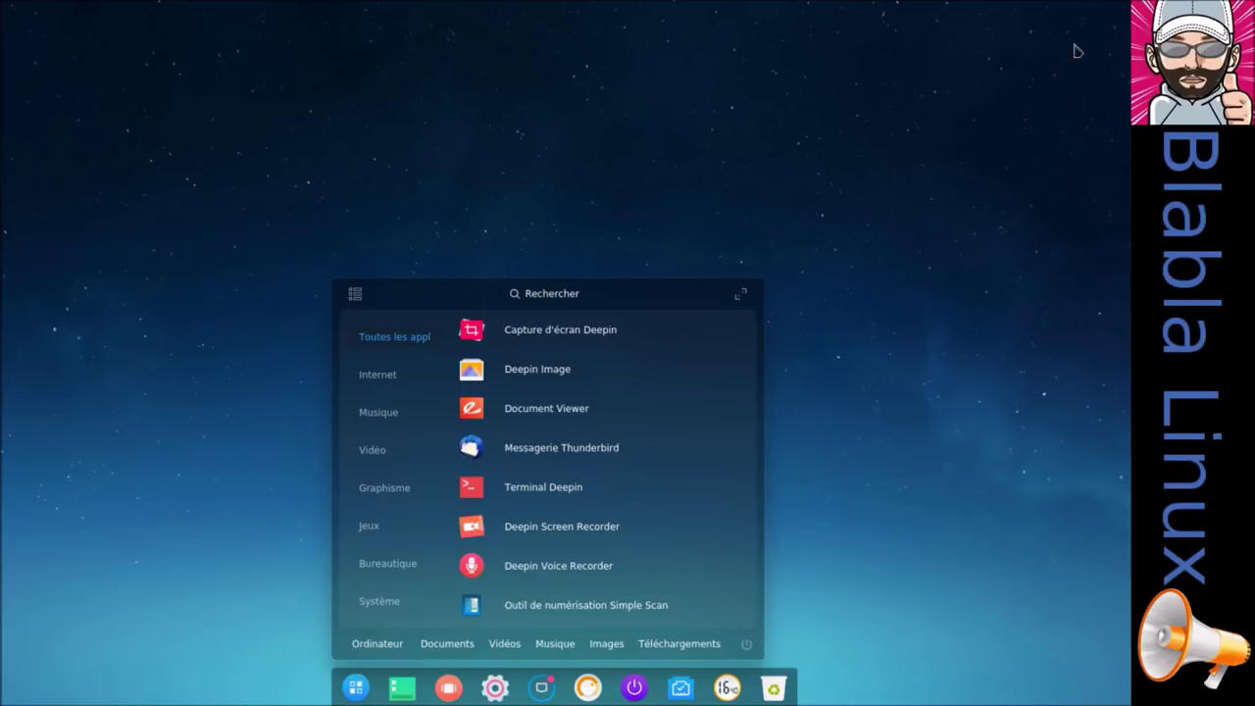
- Switch the compact launcher to the icon grid, and close the Documents folder window along with its error dialog
left_click(355, 294)
left_click(355, 295)
left_click(357, 296)
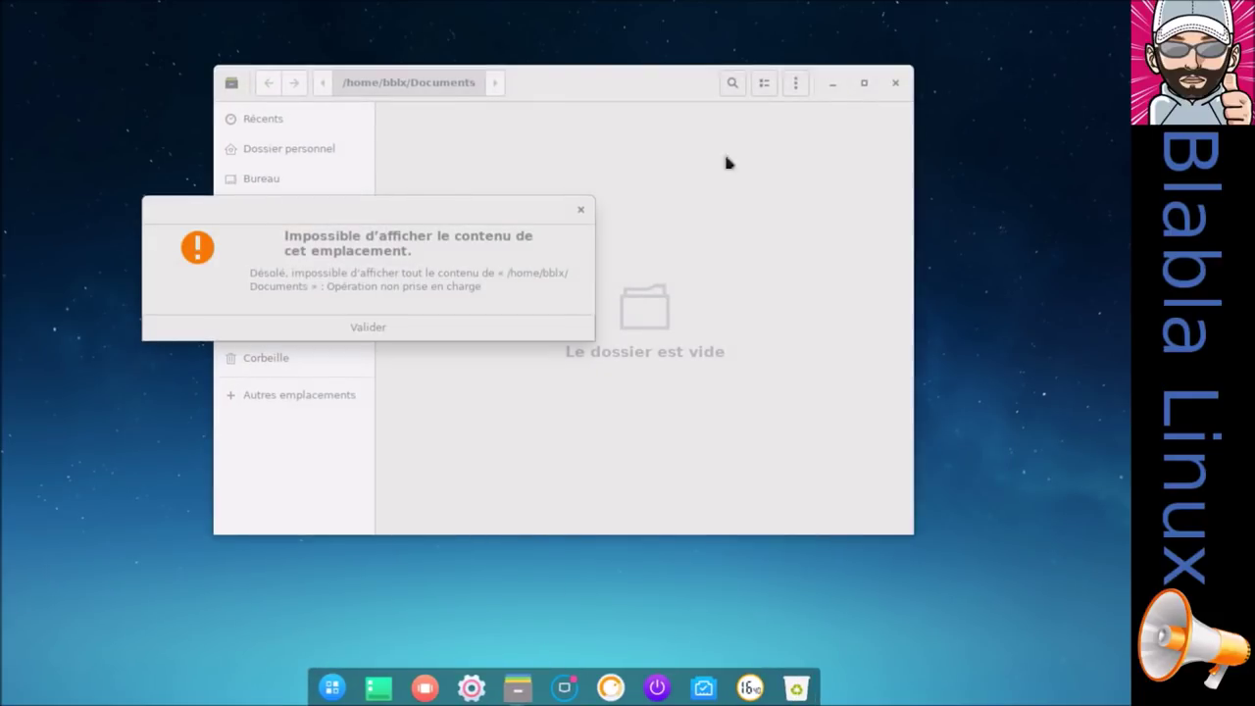
left_click(581, 211)
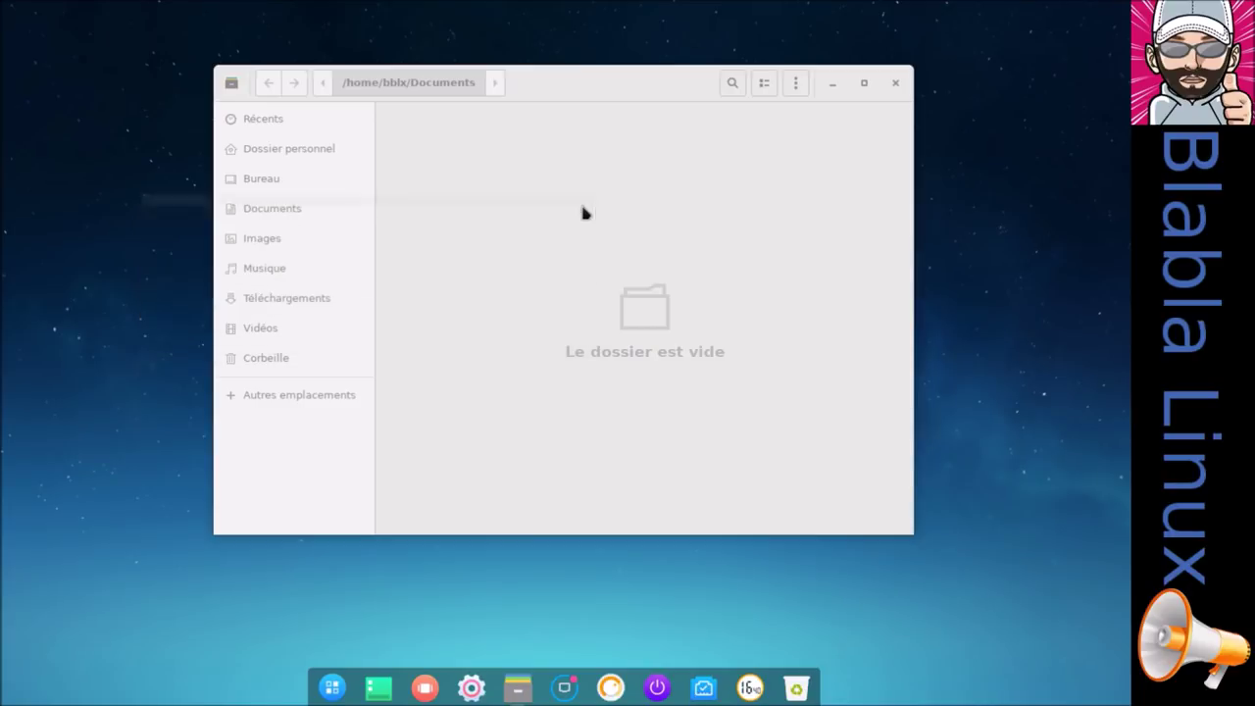
left_click(896, 83)
- Return the launcher to full screen and open Terminal Deepin, Deepin Image and Polices from it
left_click(355, 687)
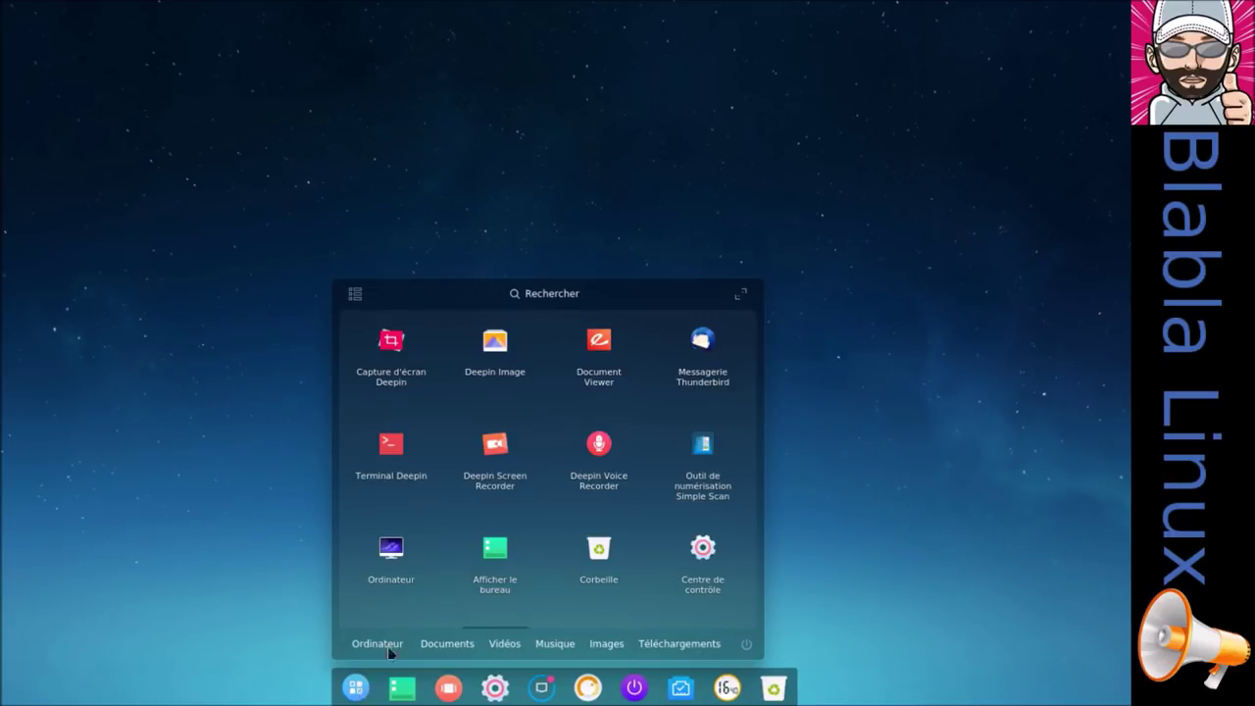
left_click(745, 297)
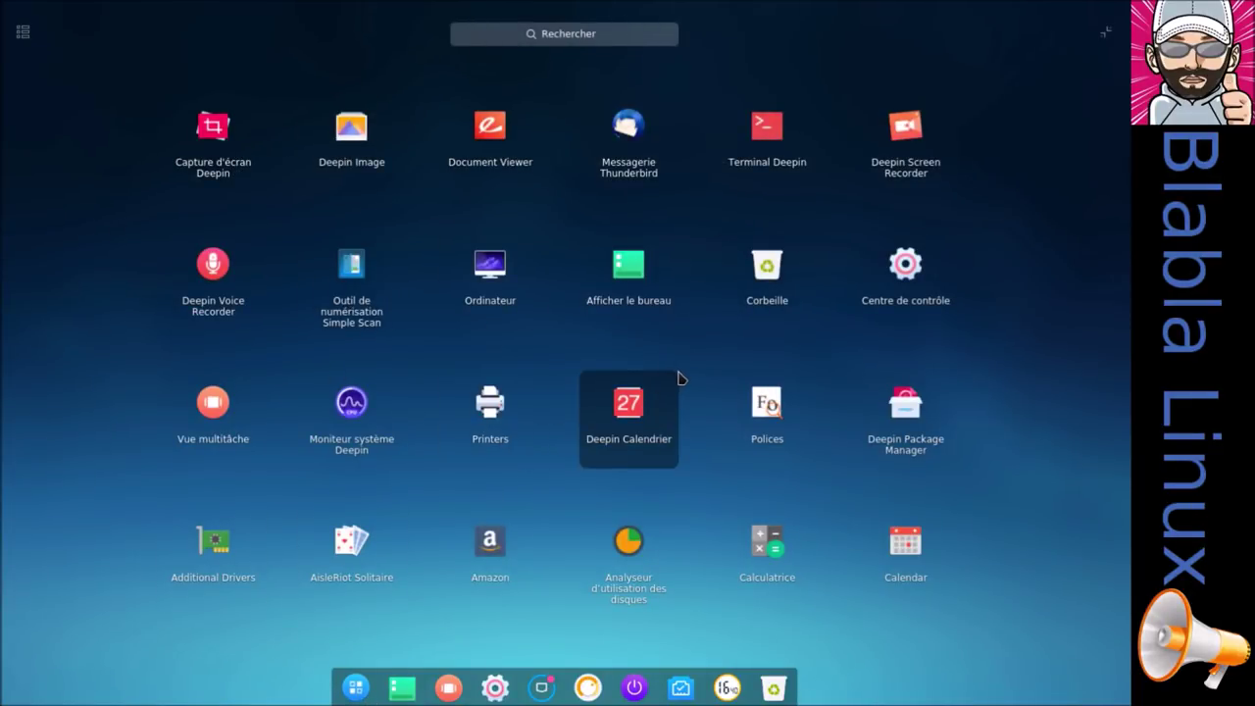
left_click(767, 132)
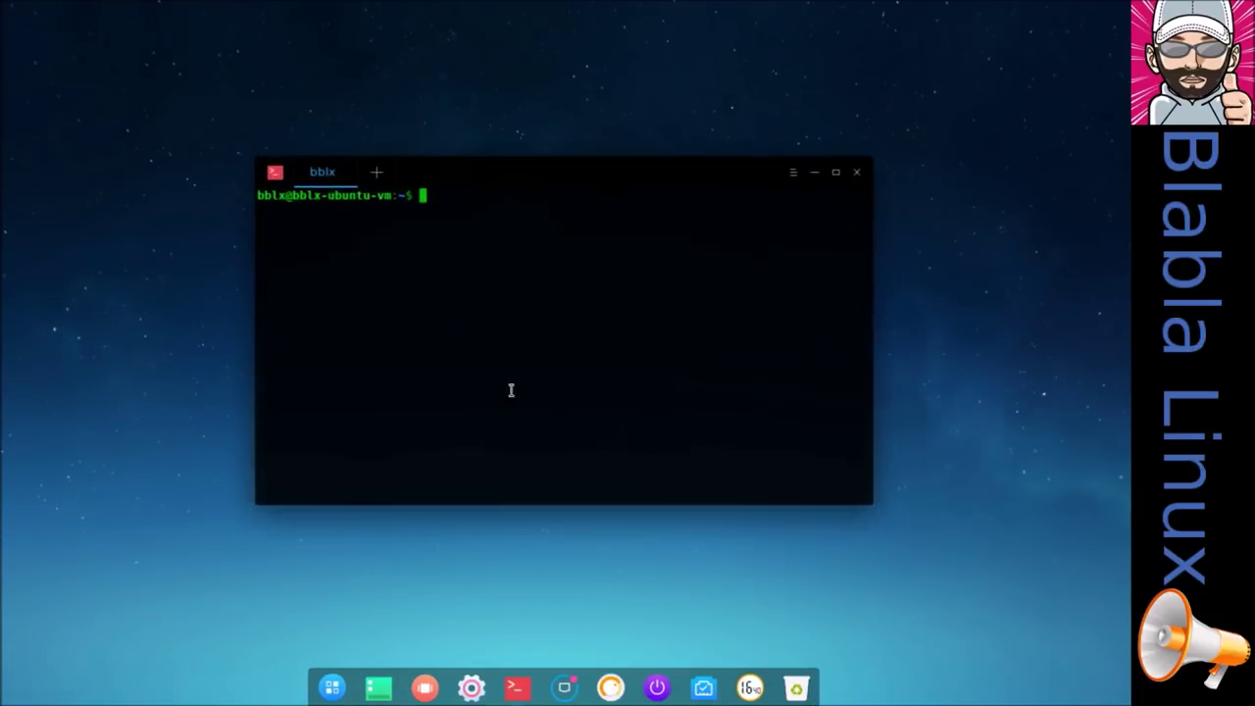
left_click(334, 678)
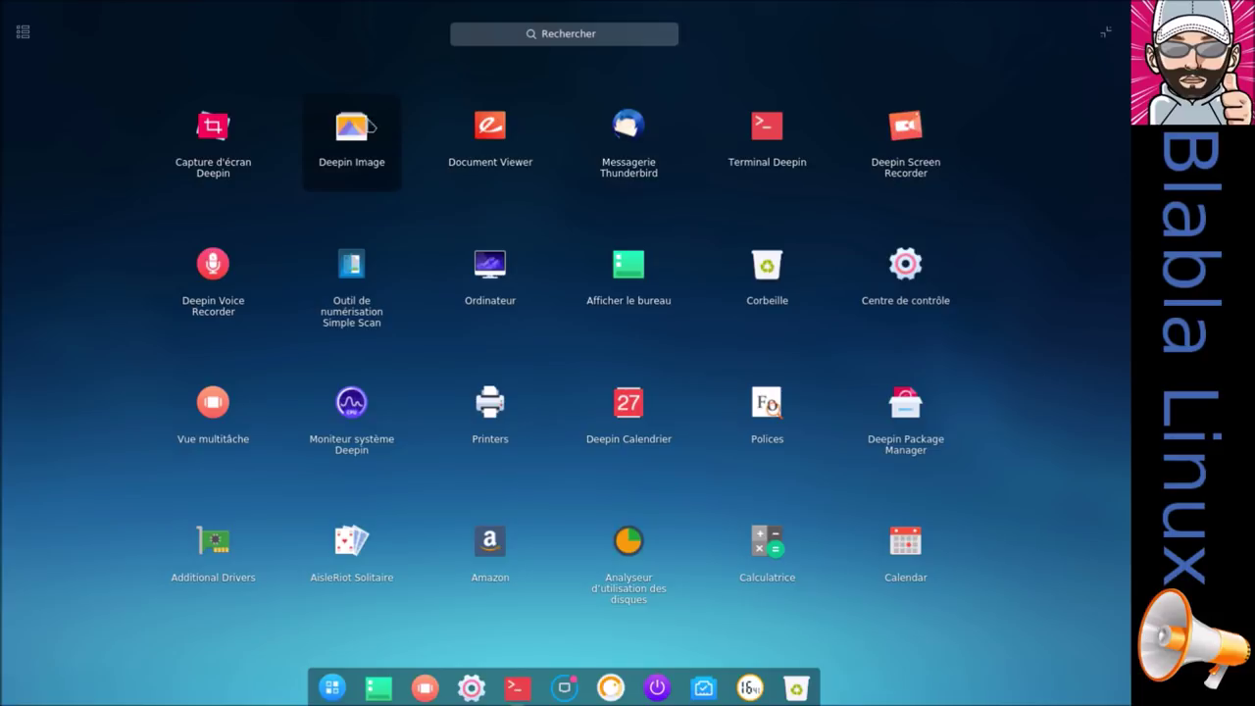
left_click(355, 131)
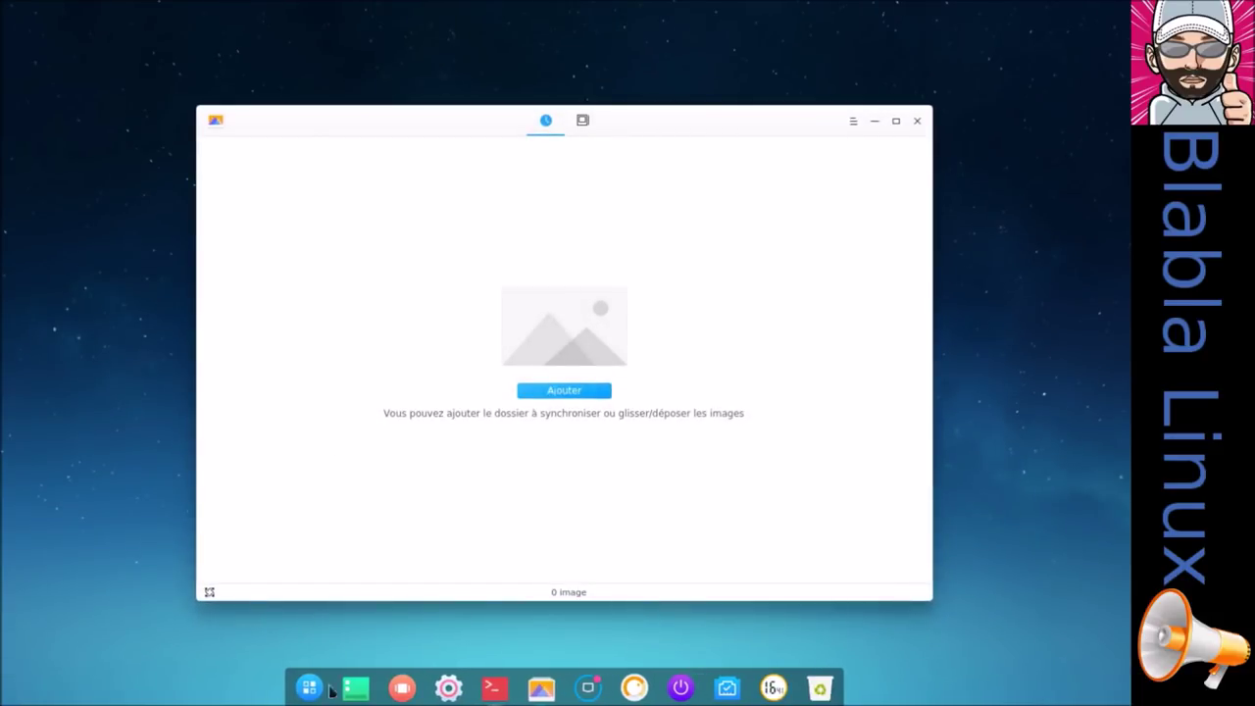
left_click(309, 688)
left_click(784, 400)
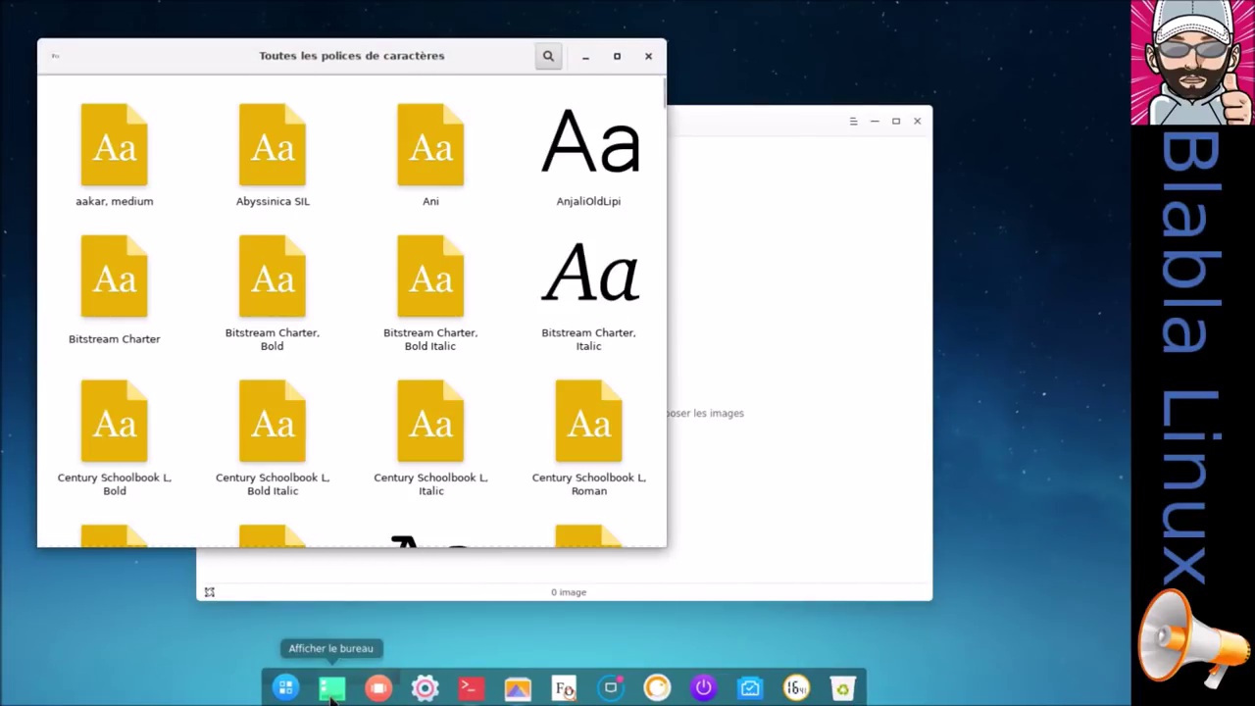
- Hide all windows to show the desktop and bring the terminal, image viewer and fonts windows back, doing so twice
left_click(332, 690)
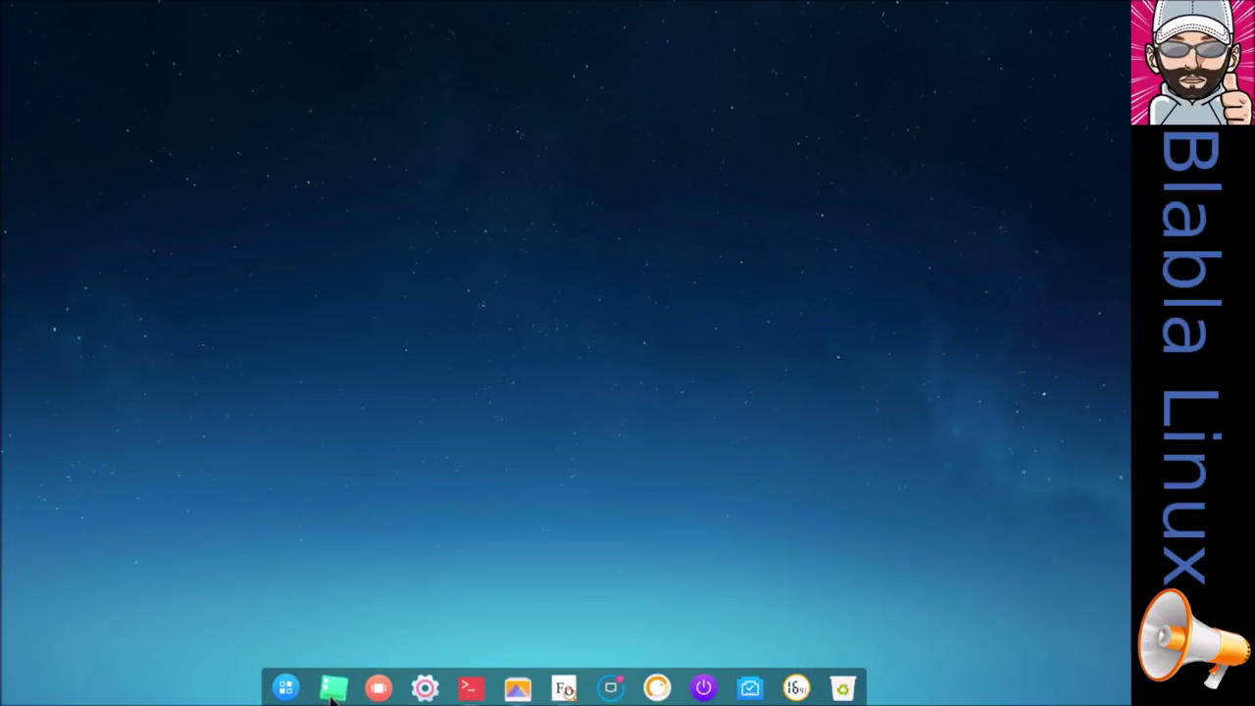
left_click(469, 689)
left_click(517, 688)
left_click(561, 690)
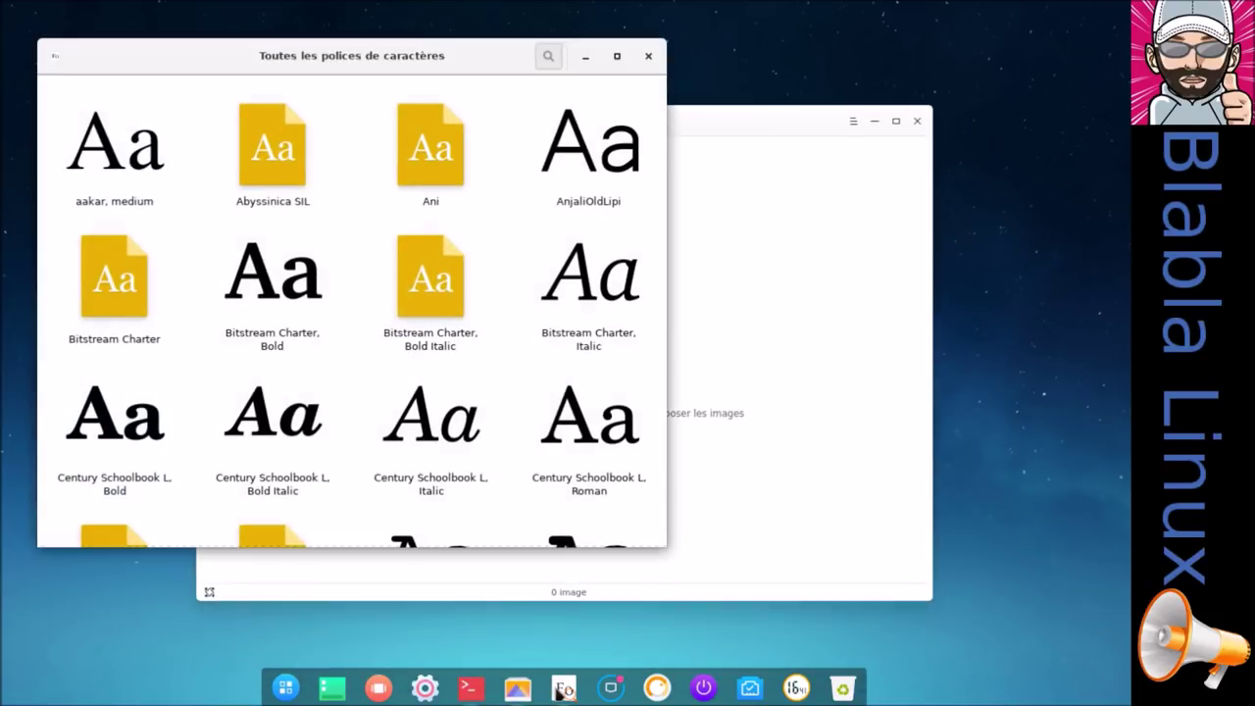
left_click(338, 691)
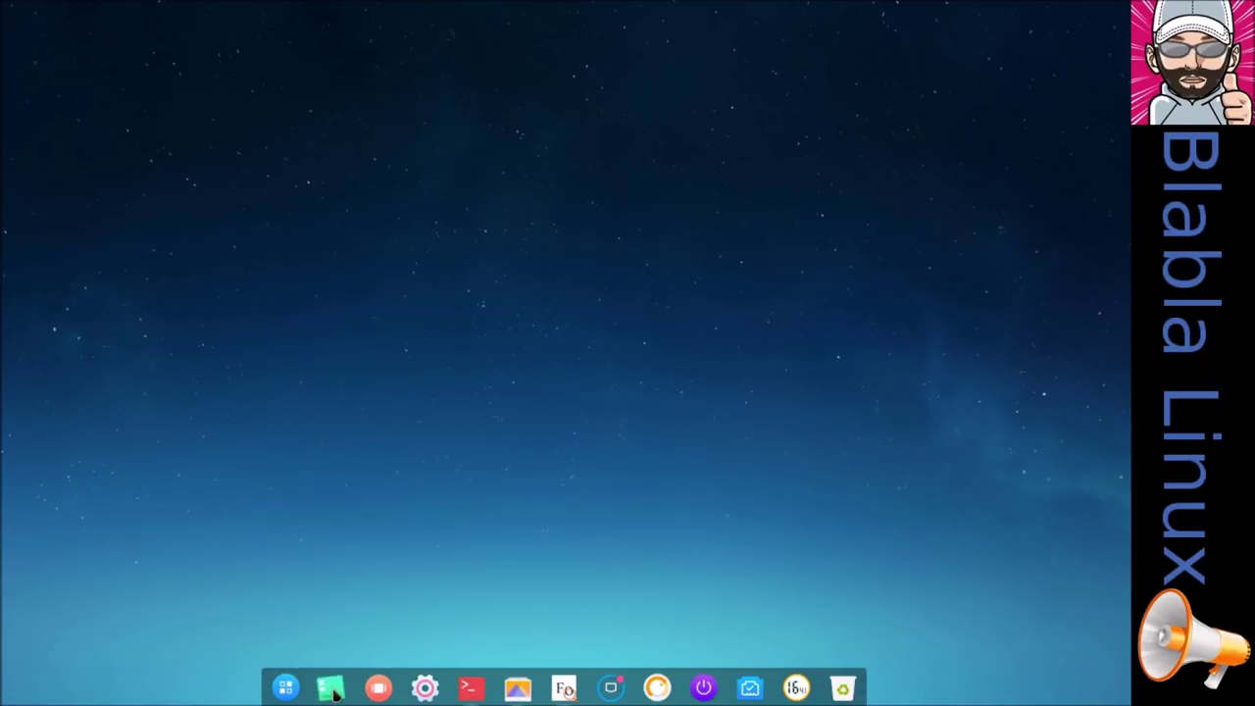
left_click(335, 692)
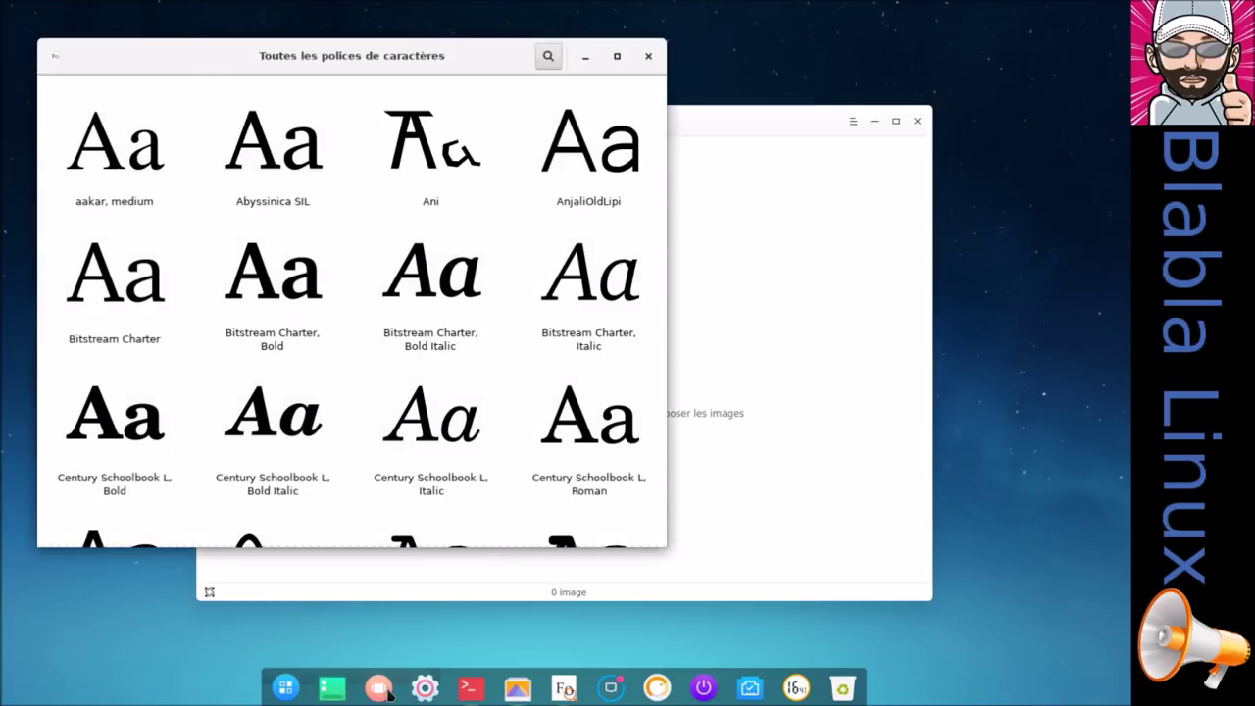
- In the multitasking view, move the fonts window to the second workspace and the Deepin Image window to the third
left_click(388, 694)
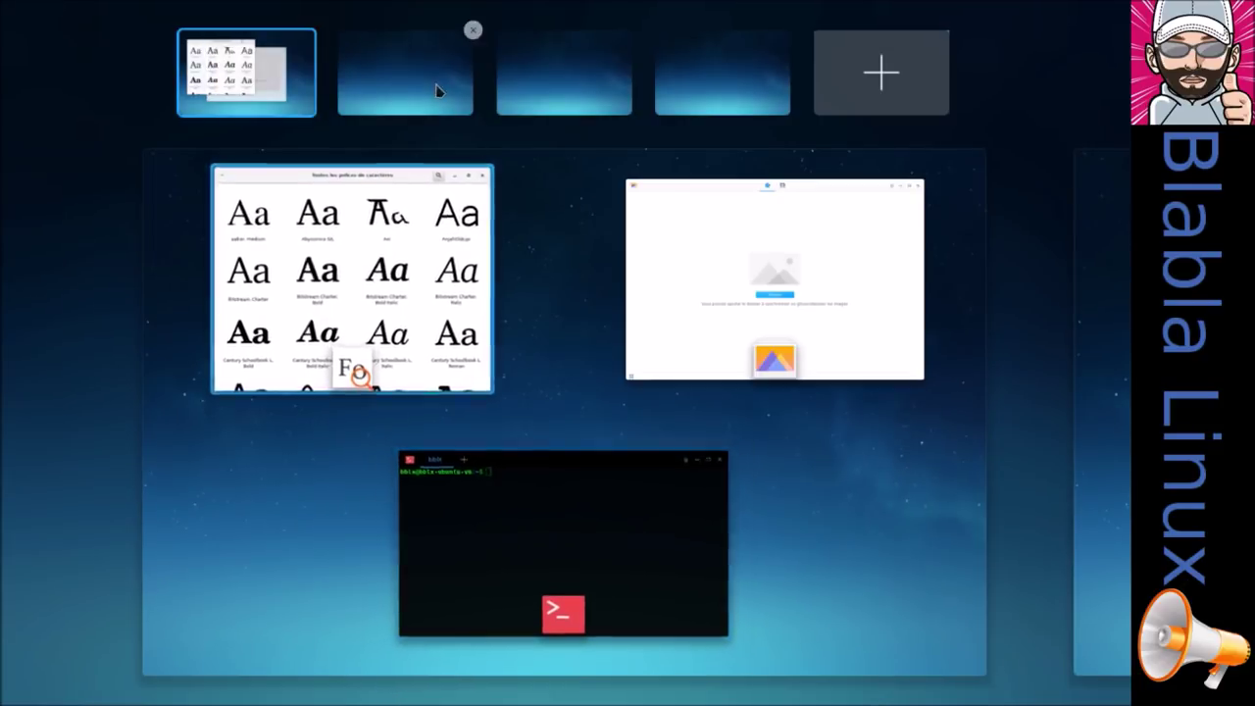
left_click_drag(398, 232, 435, 73)
left_click_drag(402, 408, 555, 89)
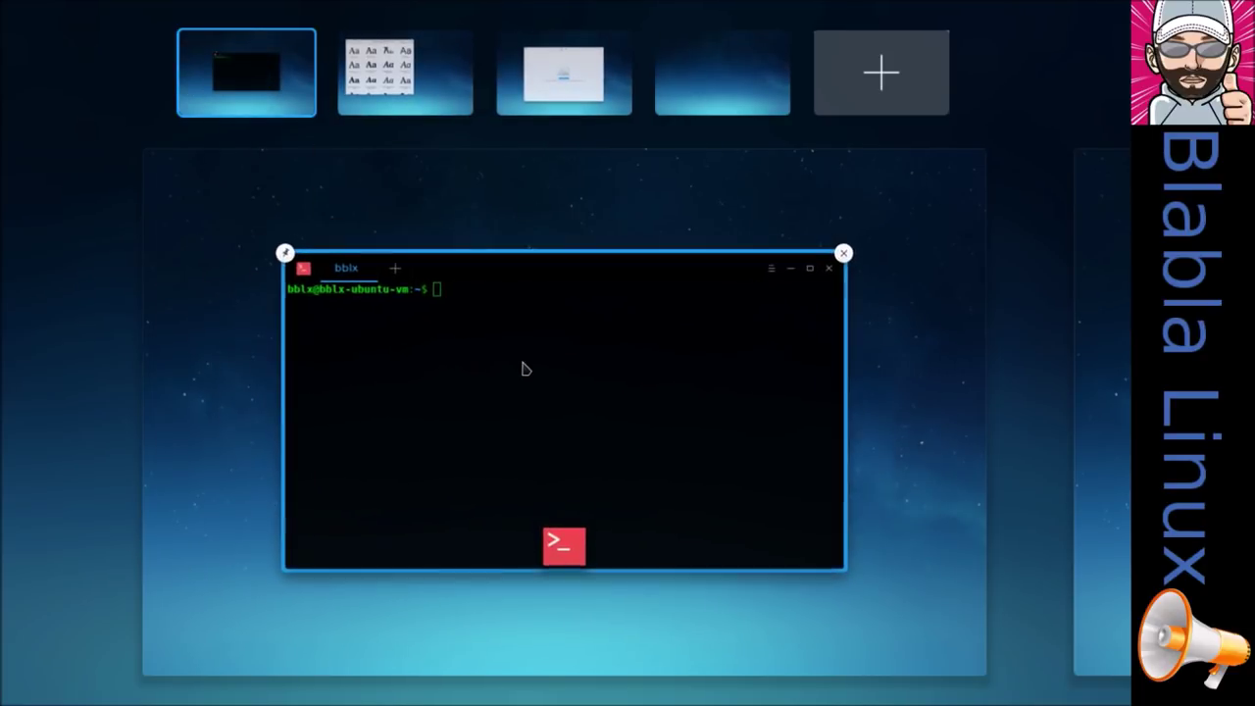
- Add three workspaces in the multitasking view and remove the fifth workspace
left_click(859, 95)
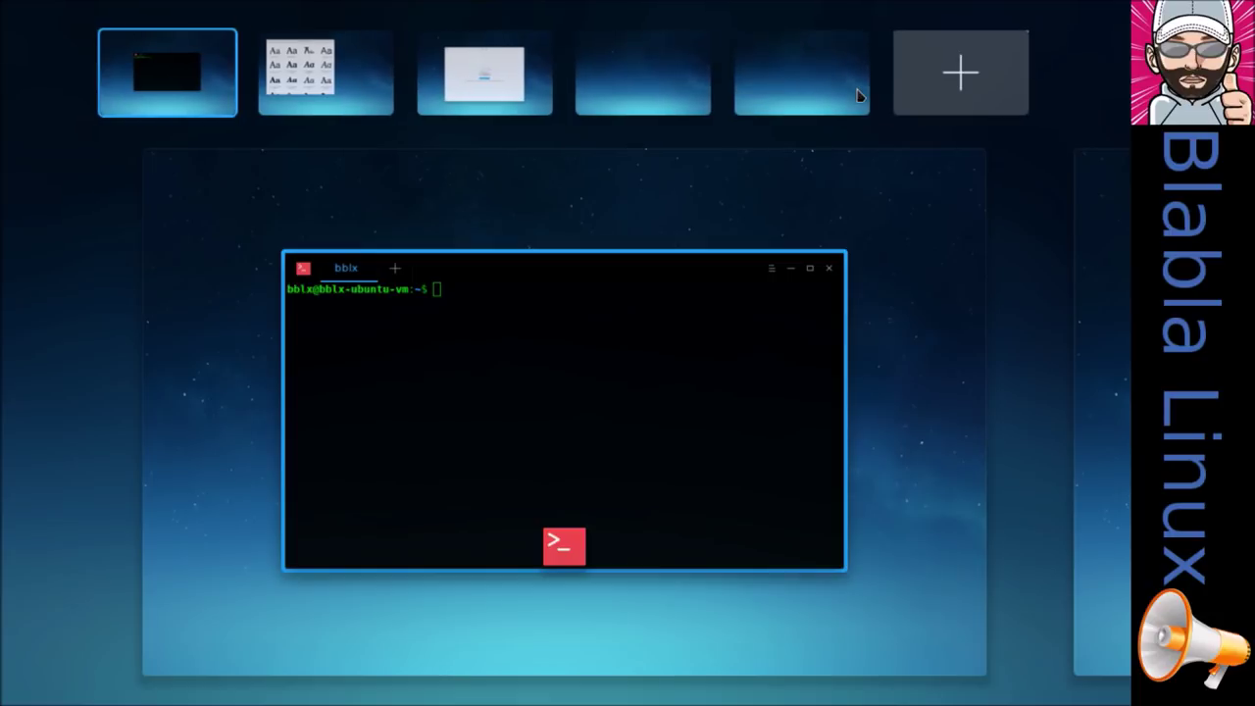
left_click(941, 88)
left_click(1028, 76)
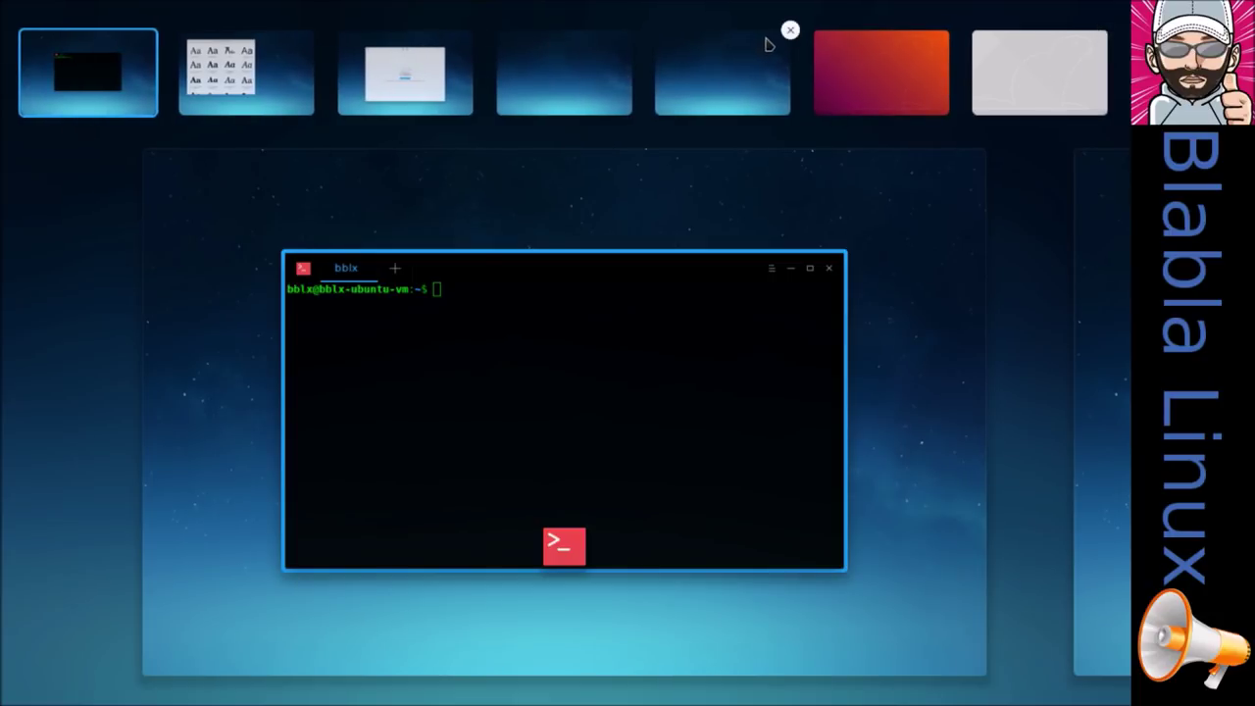
left_click(789, 30)
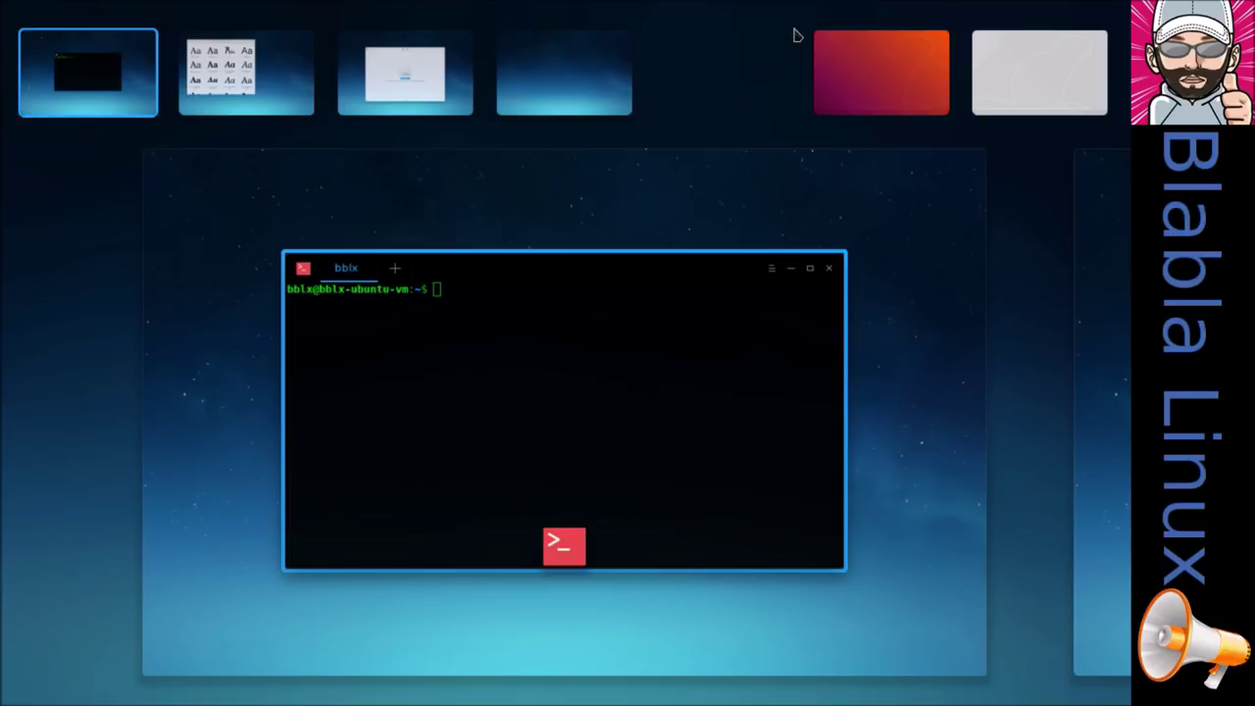
- Remove the blue second, third and fourth workspaces in the multitasking view so their windows gather on the first workspace
left_click(631, 31)
left_click(551, 31)
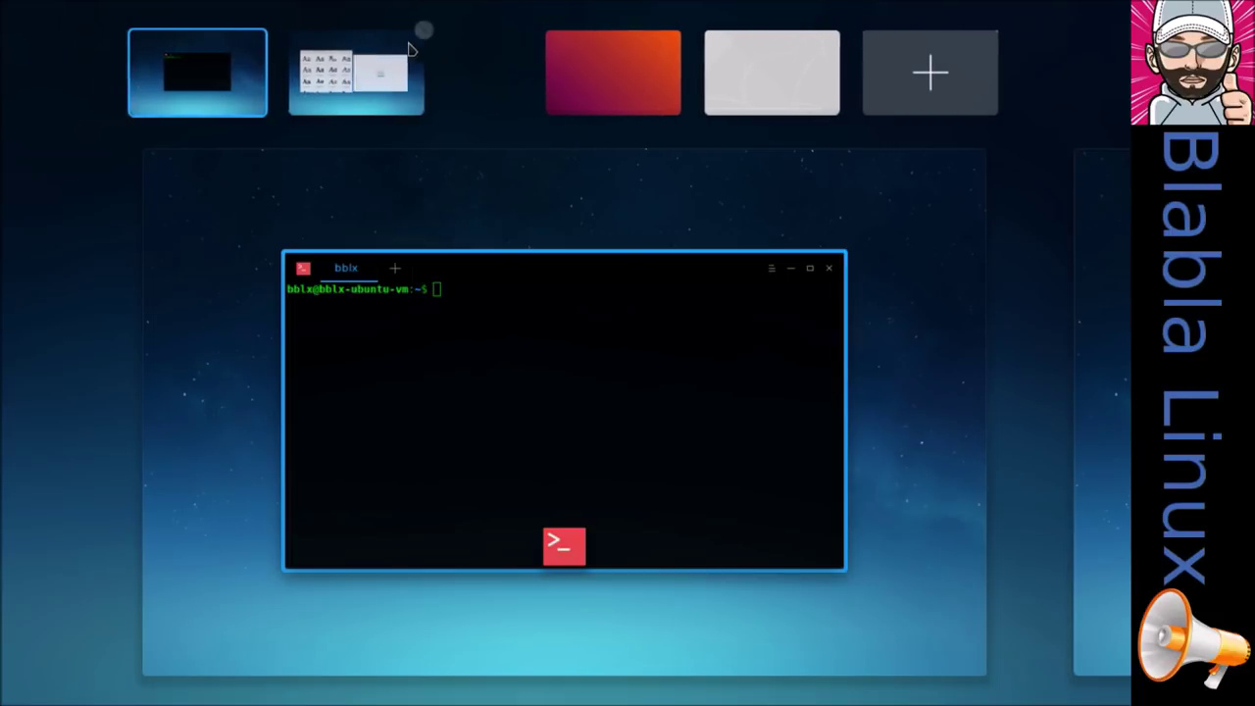
left_click(470, 32)
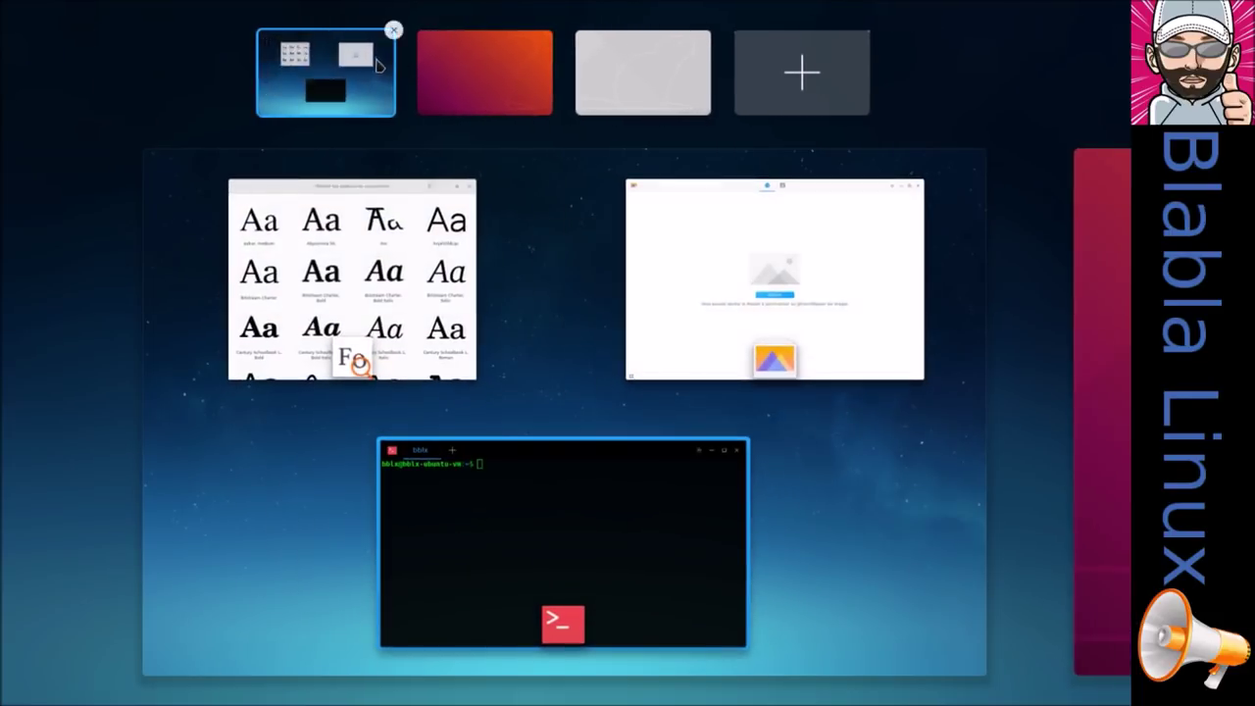
- Add new workspaces with photo wallpapers and remove the grey, orange and duplicate spice-wallpaper workspaces
left_click(810, 73)
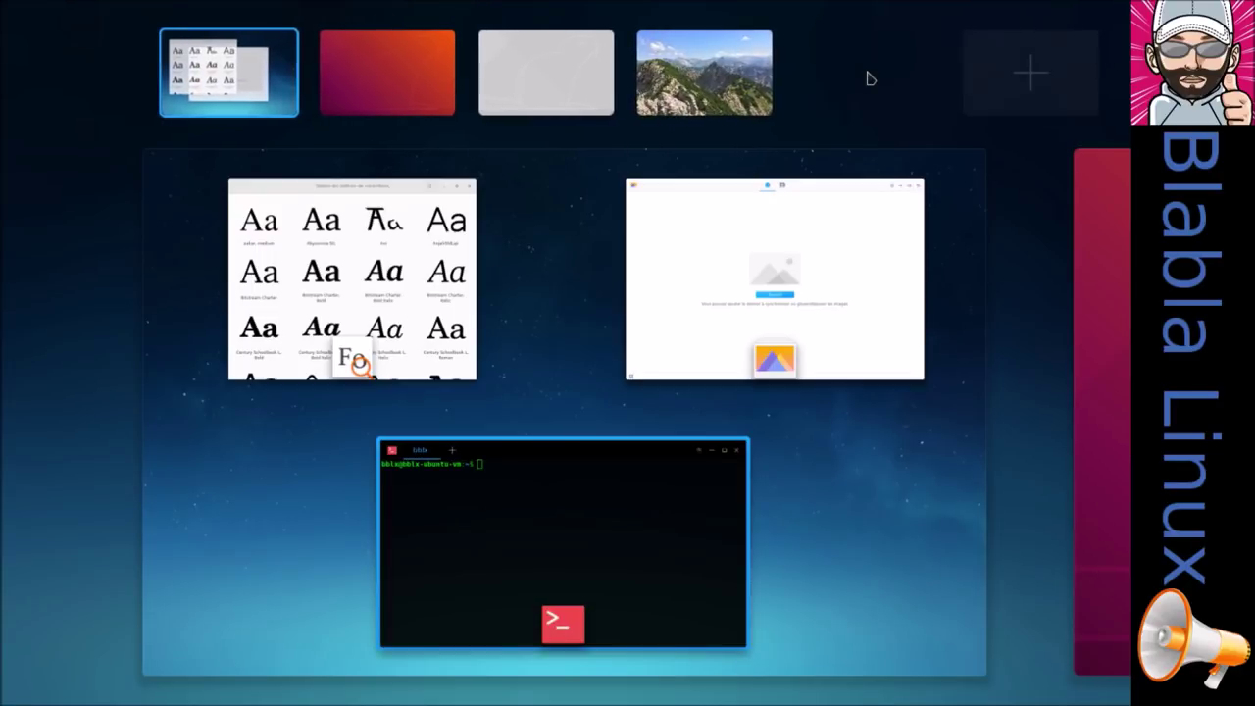
left_click(553, 29)
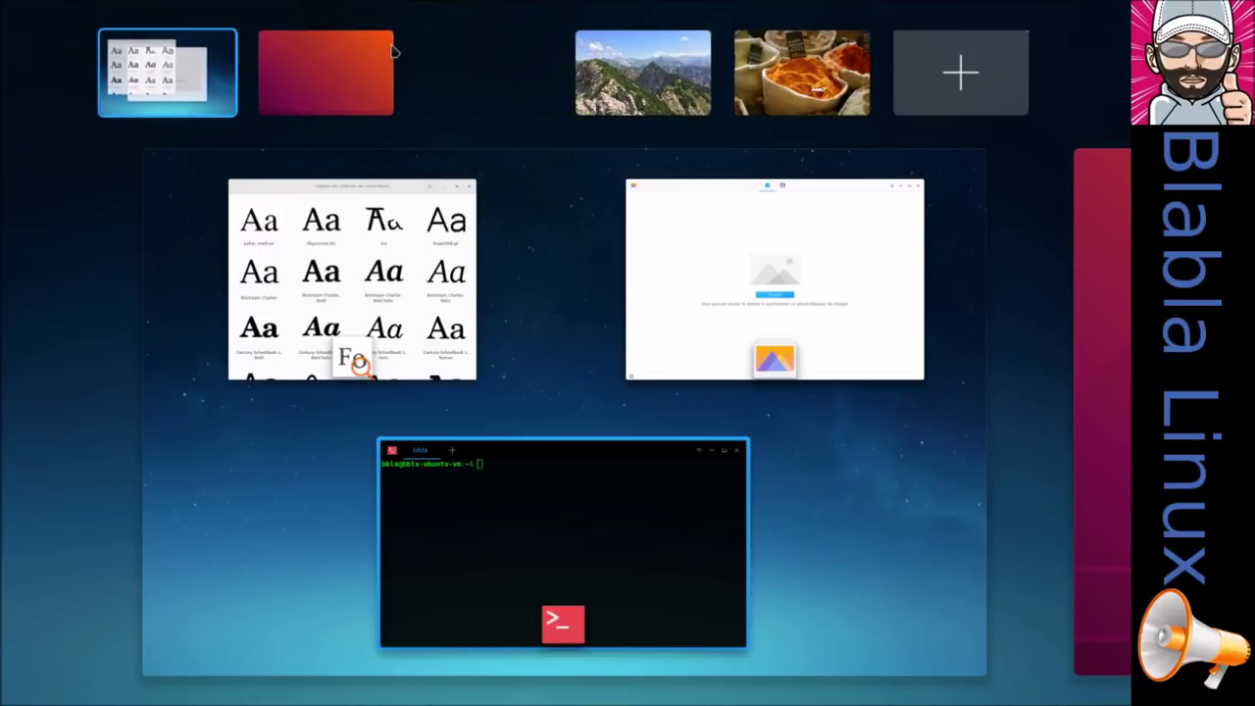
left_click(474, 31)
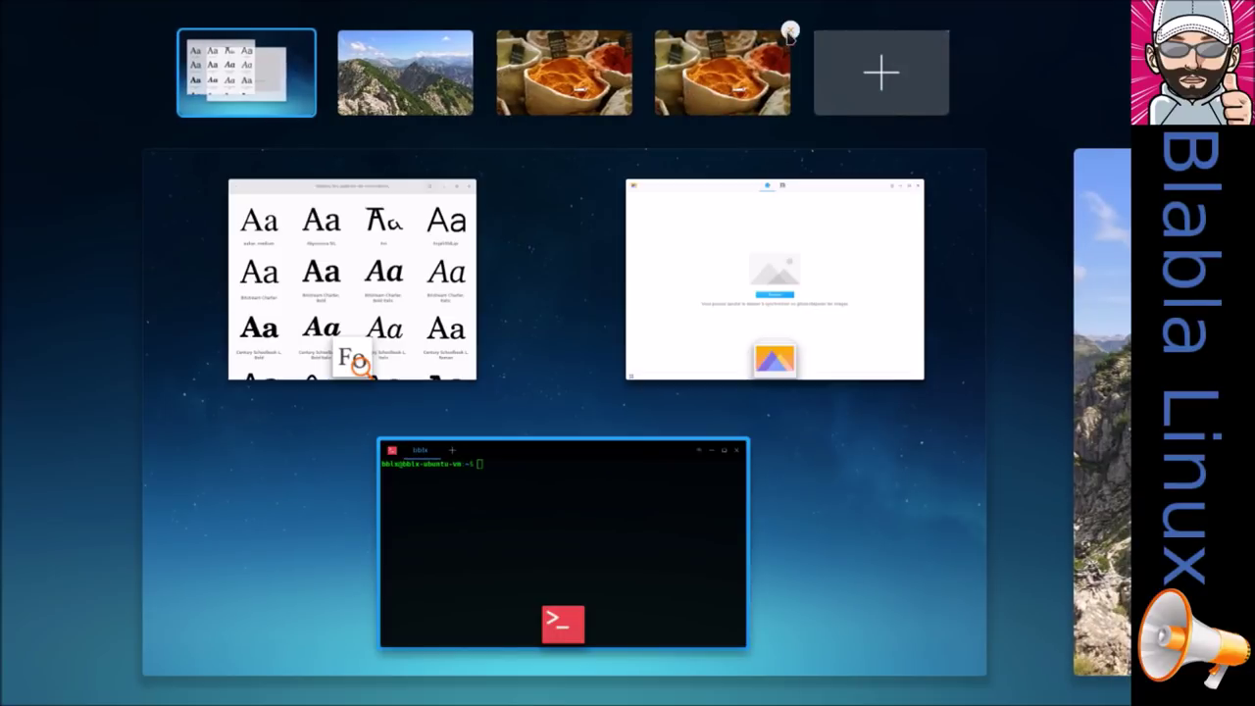
left_click(790, 31)
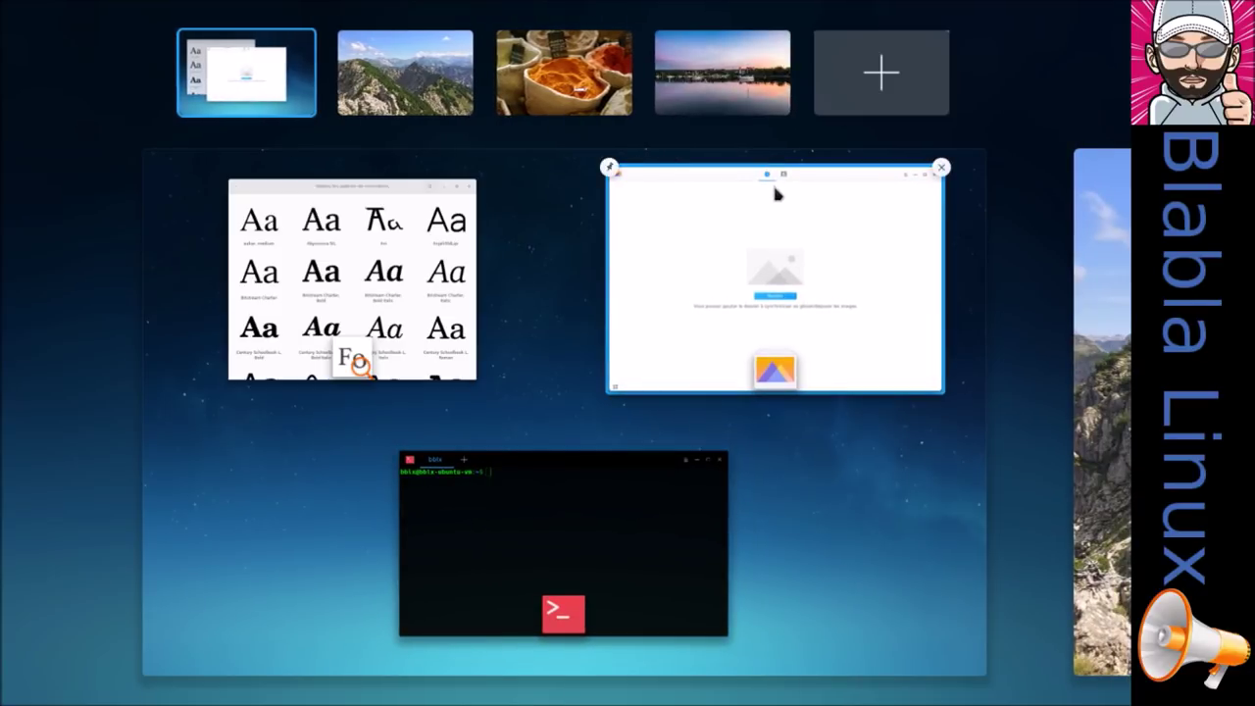
- Replace the new orange workspace with a city-skyline one and remove the first, blue workspace
left_click(895, 104)
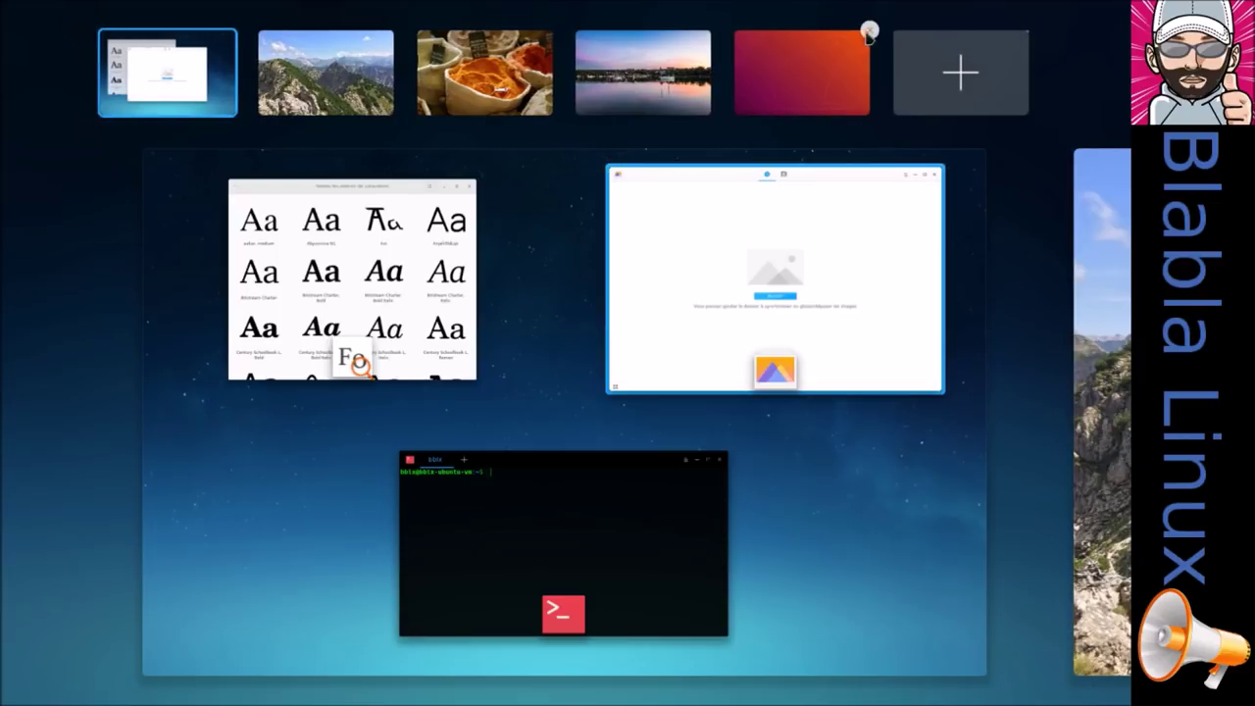
left_click(866, 29)
left_click(881, 88)
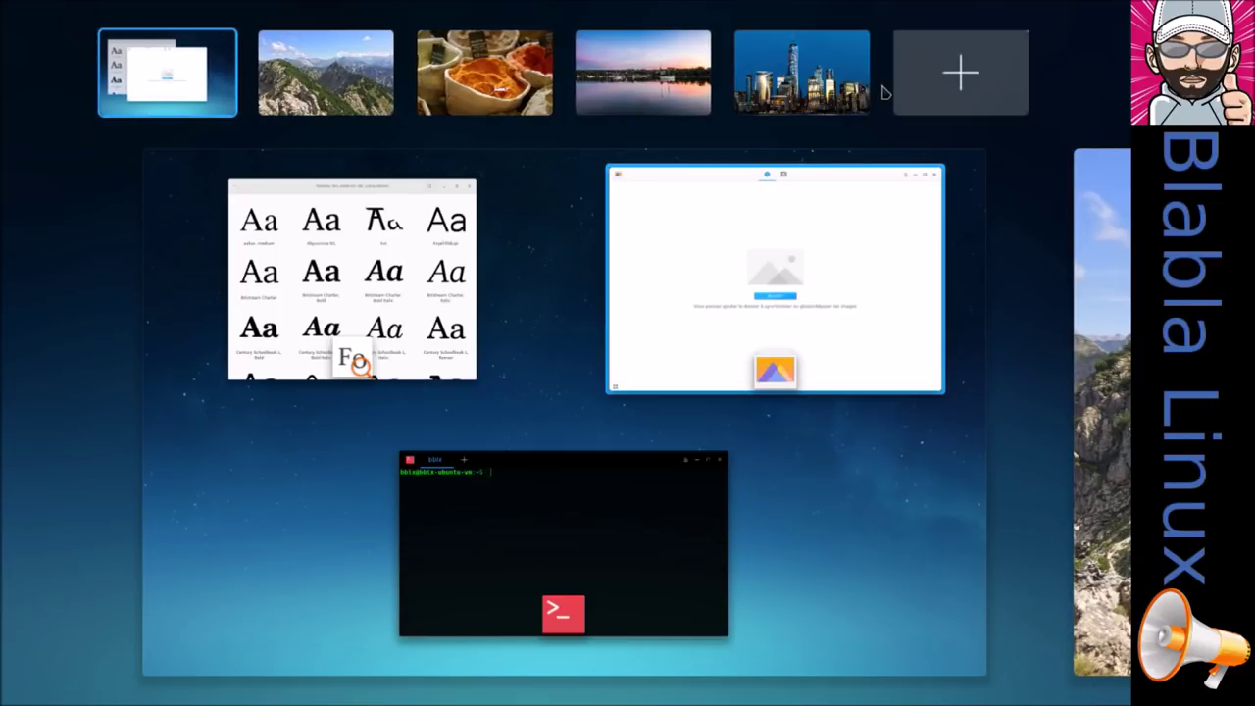
left_click(235, 31)
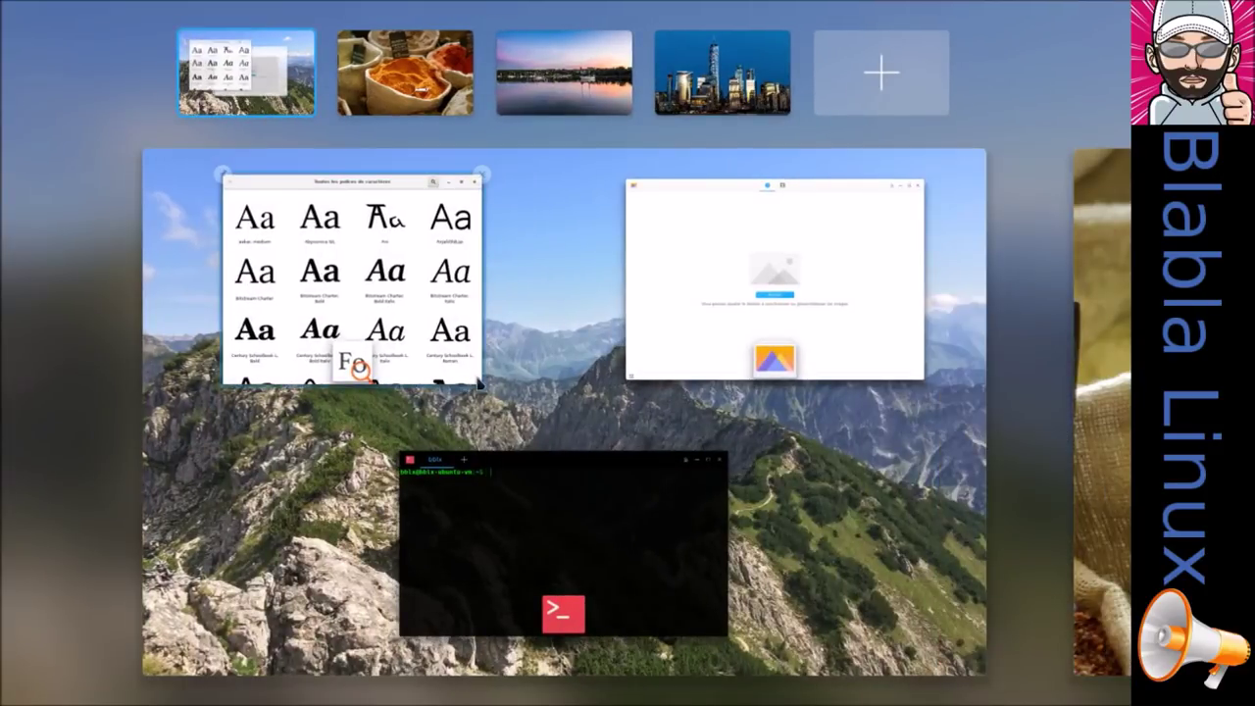
- Look through the spice, lake and skyline workspaces, then return to the mountain workspace and bring up its fonts window
left_click(387, 74)
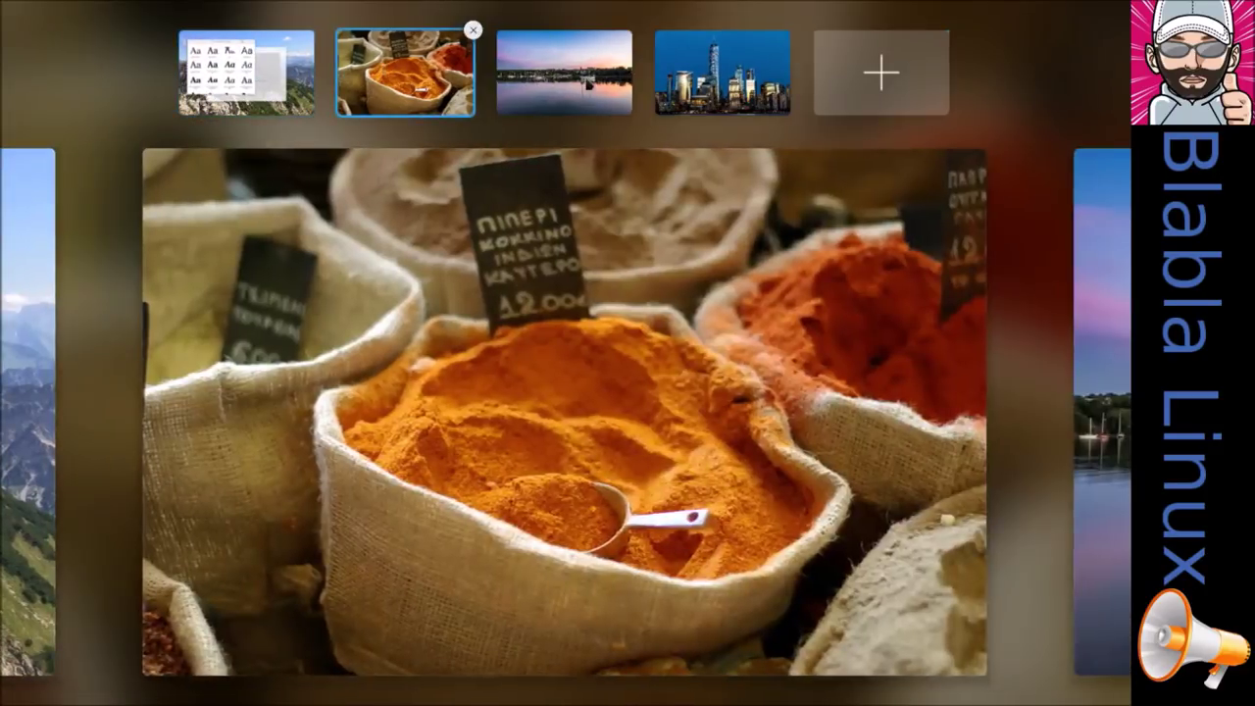
left_click(564, 74)
left_click(723, 73)
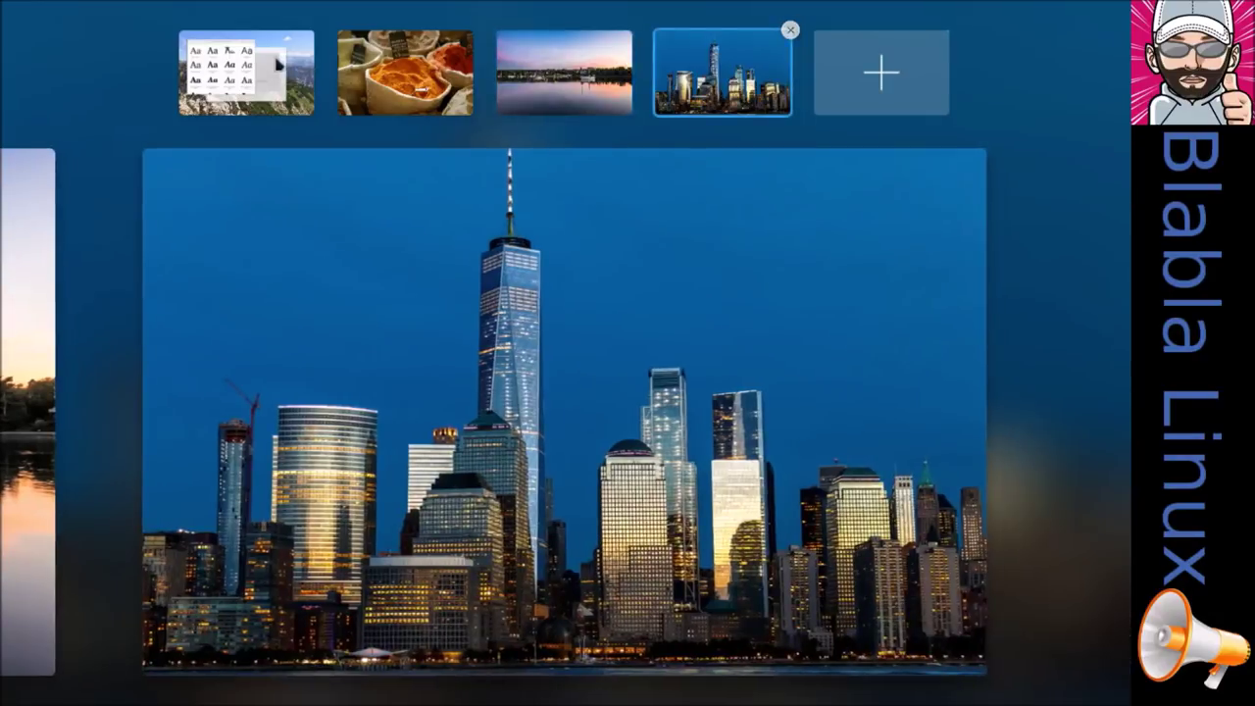
left_click(246, 73)
left_click(423, 348)
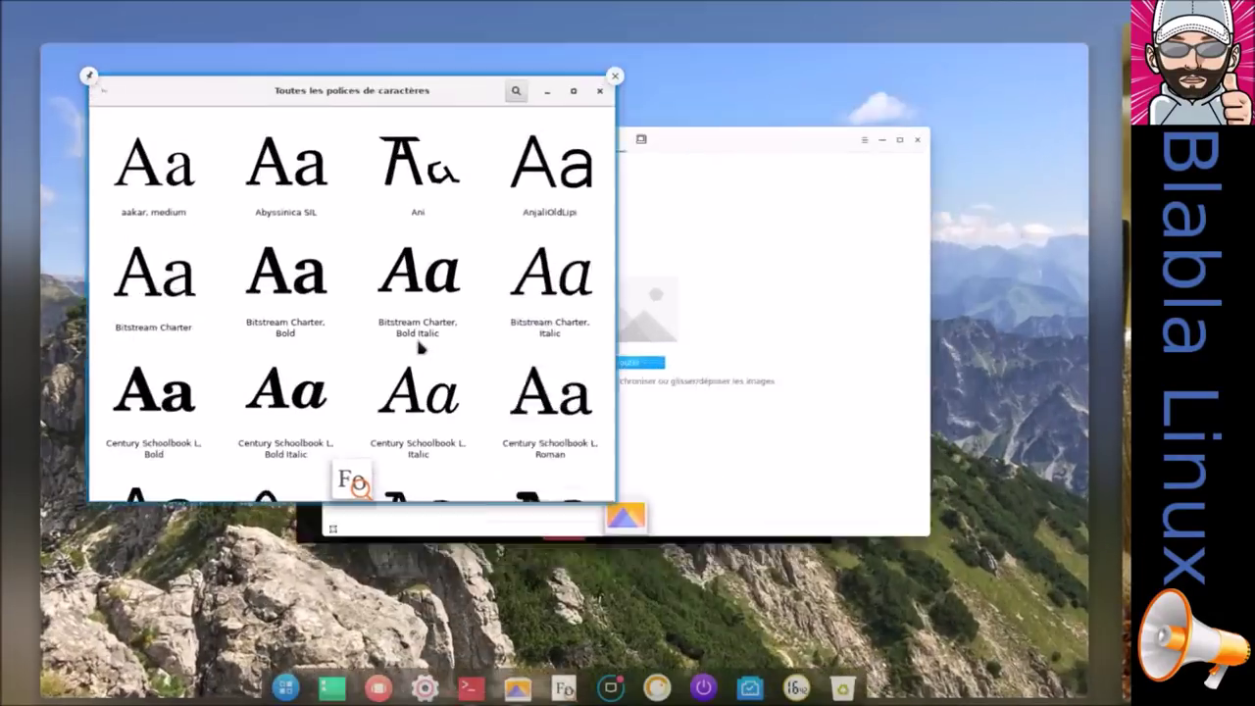
- Close the fonts and Deepin Image windows and move the terminal window to the desktop's upper-left area
left_click(648, 56)
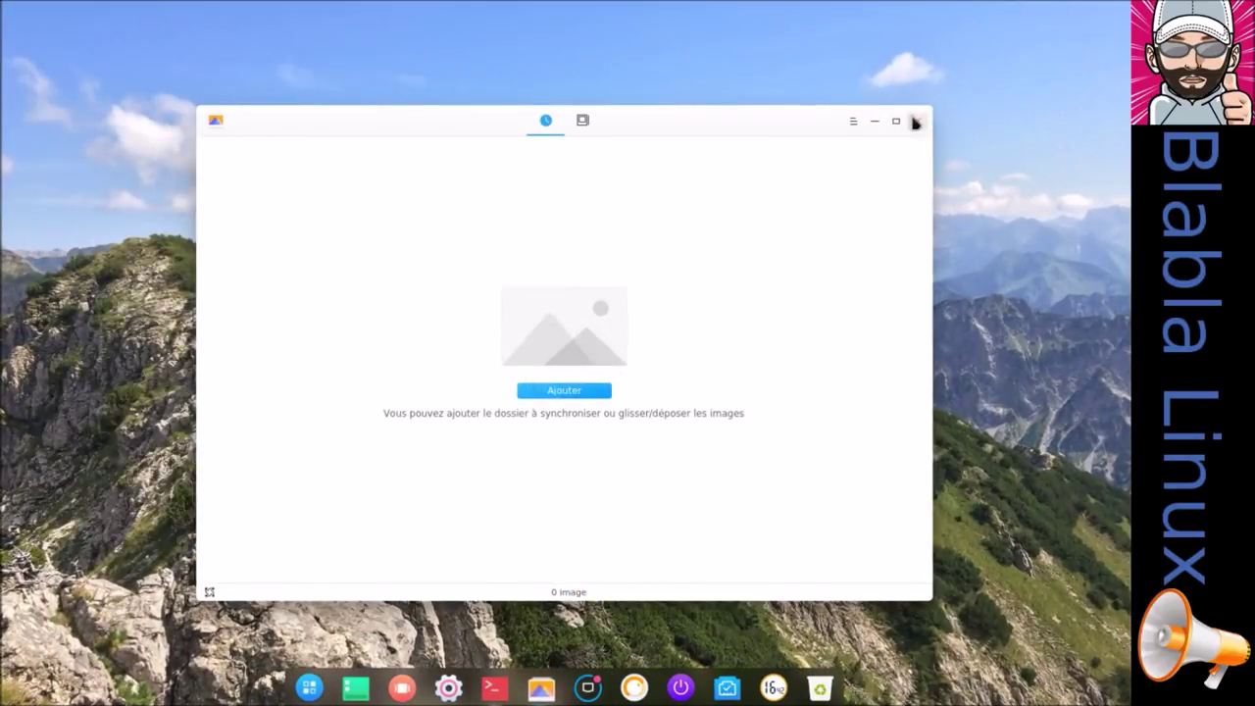
left_click(917, 120)
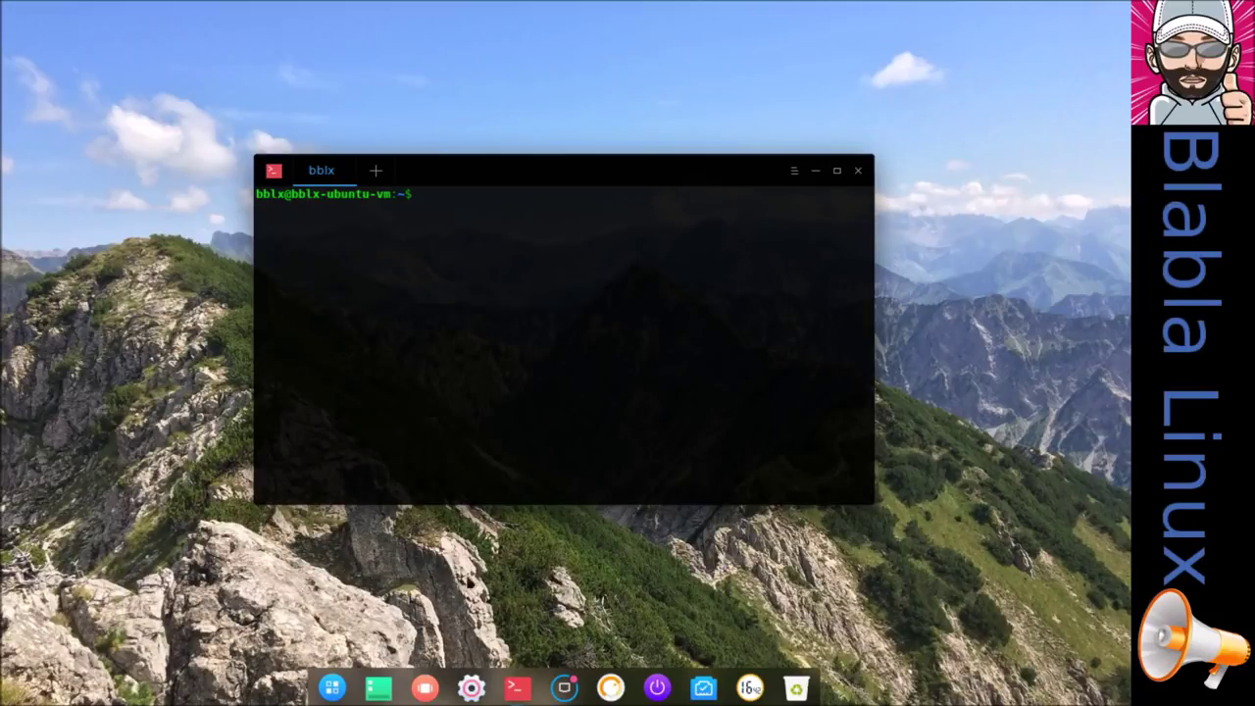
left_click_drag(555, 173, 356, 57)
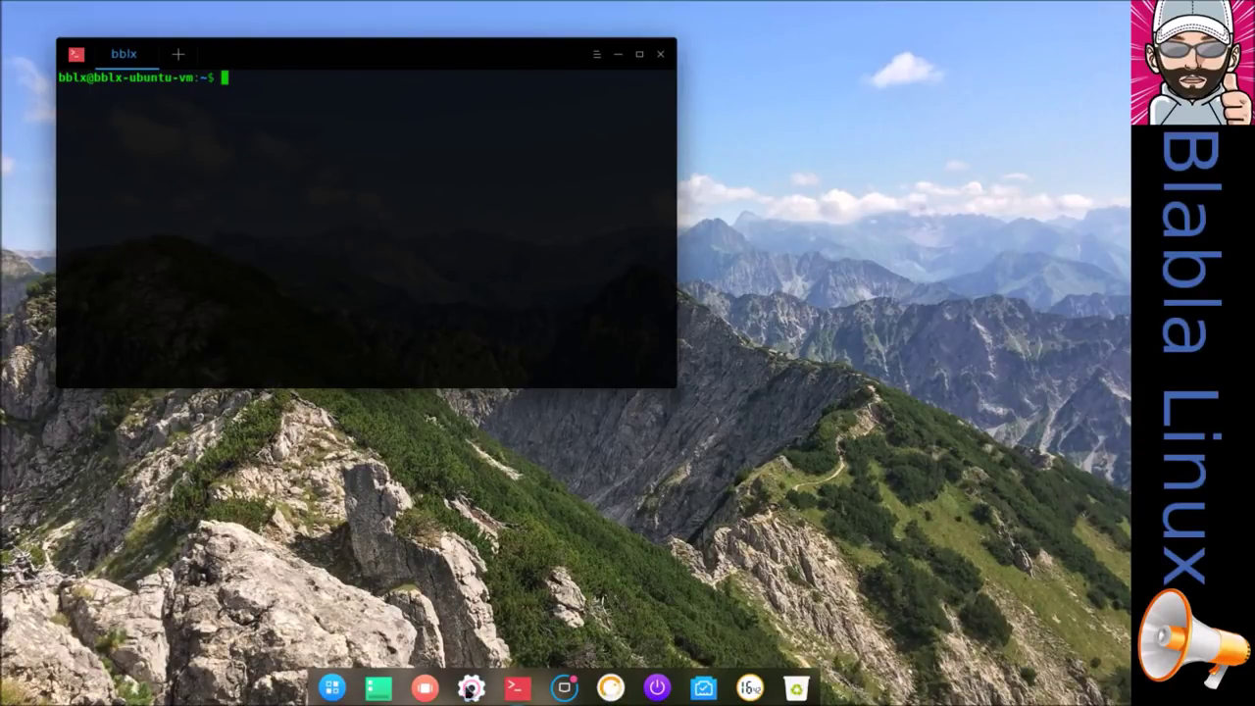
- Open the control centre and examine each settings category in turn, from Comptes through to Informations du système
left_click(471, 687)
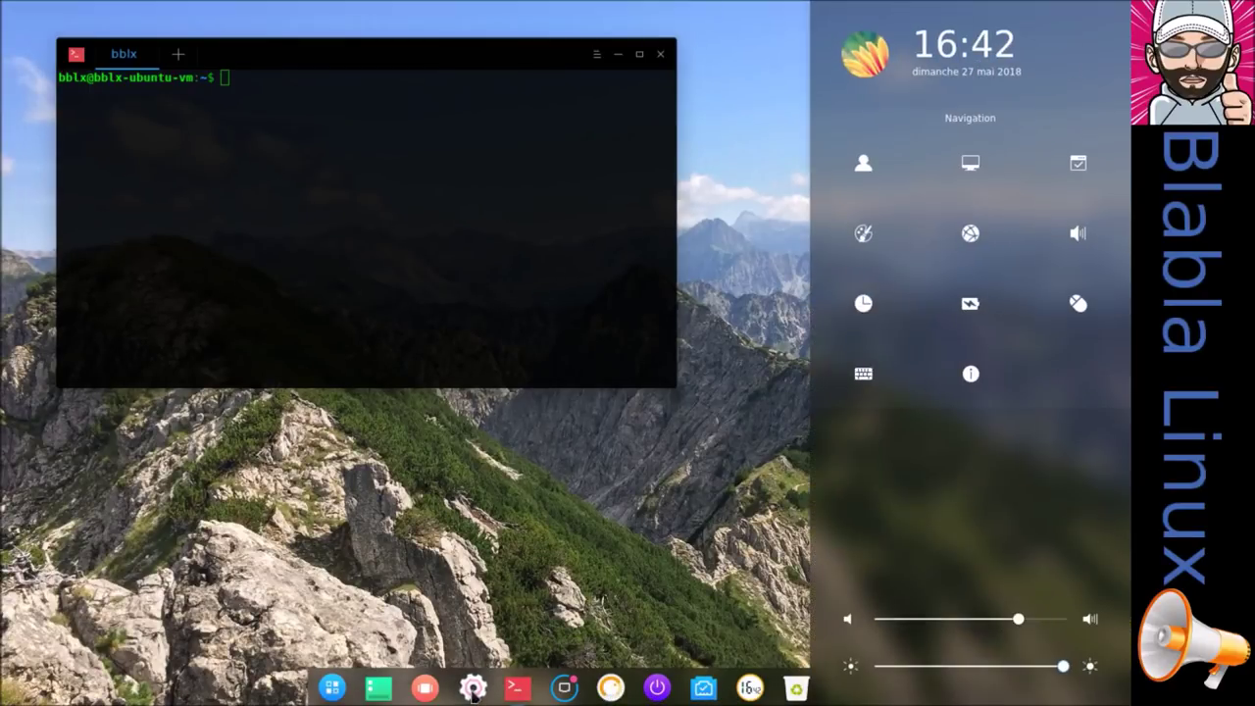
left_click(864, 163)
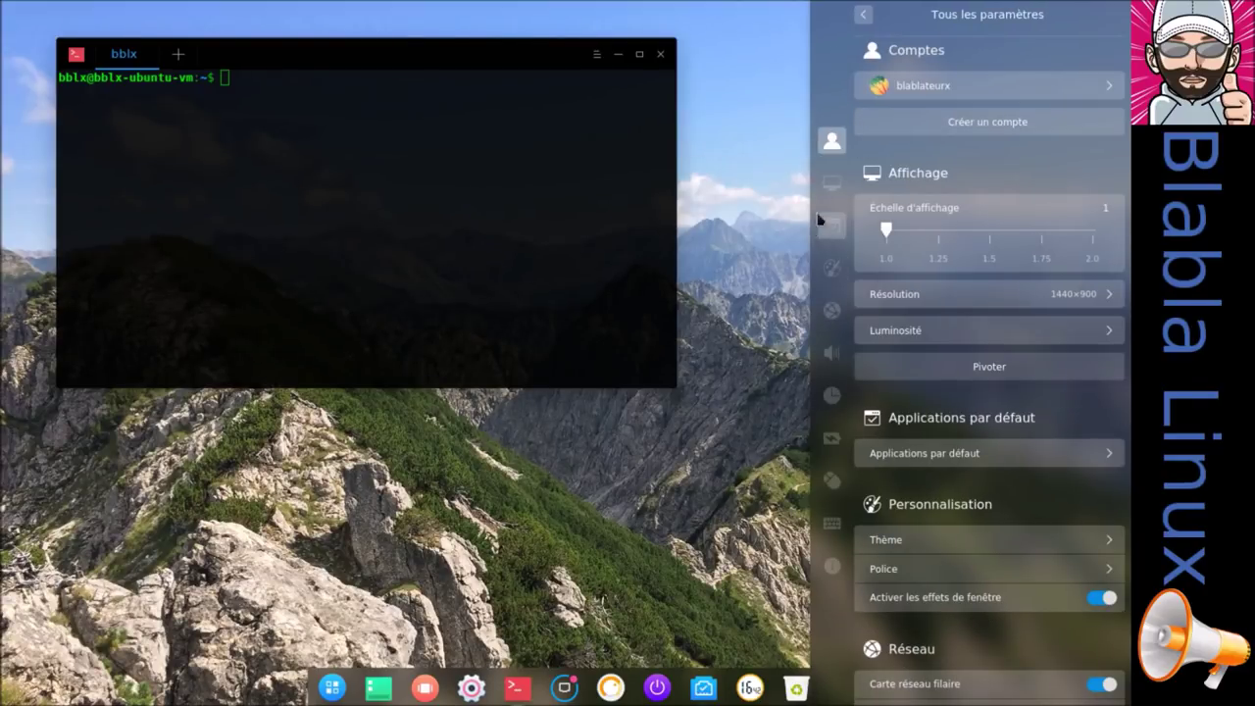
left_click(832, 185)
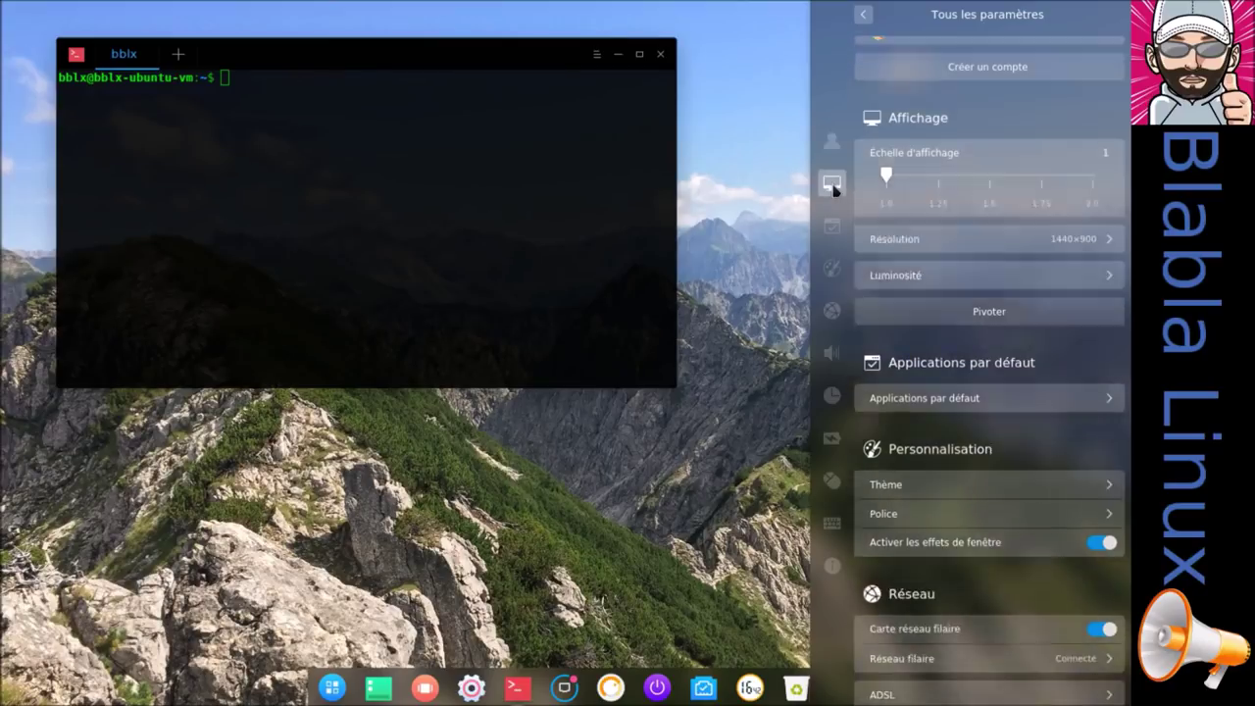
left_click(833, 227)
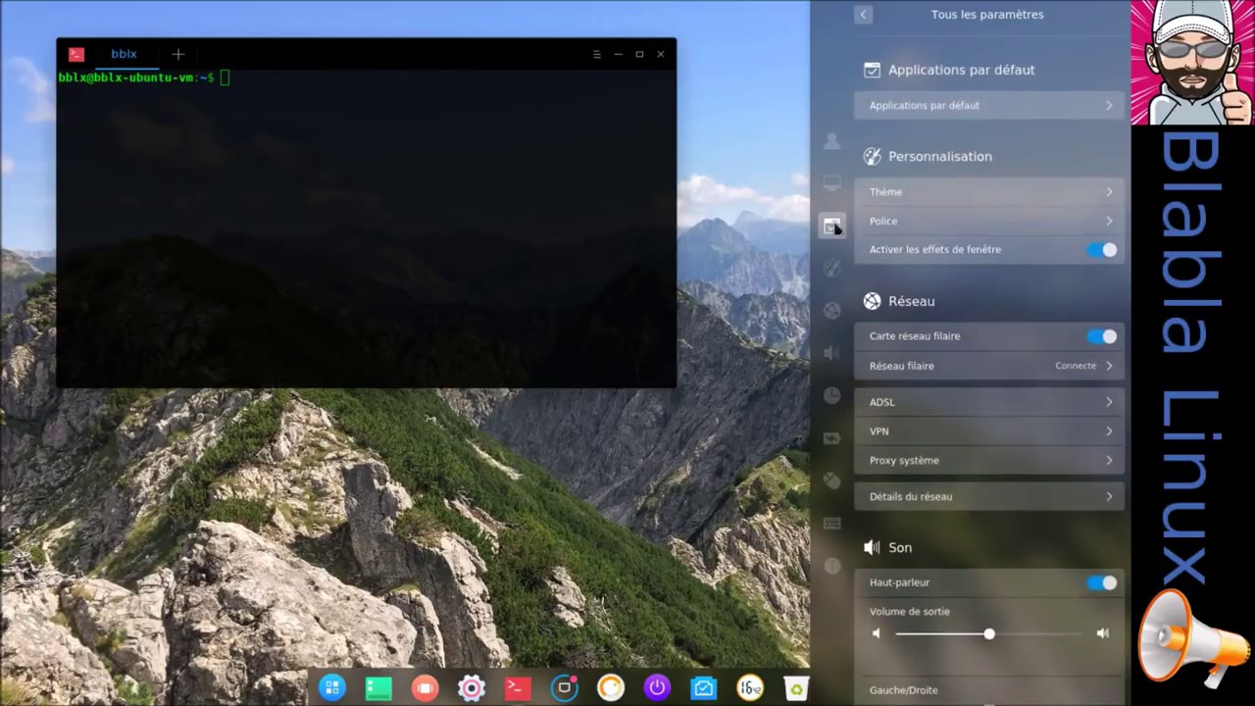
left_click(835, 268)
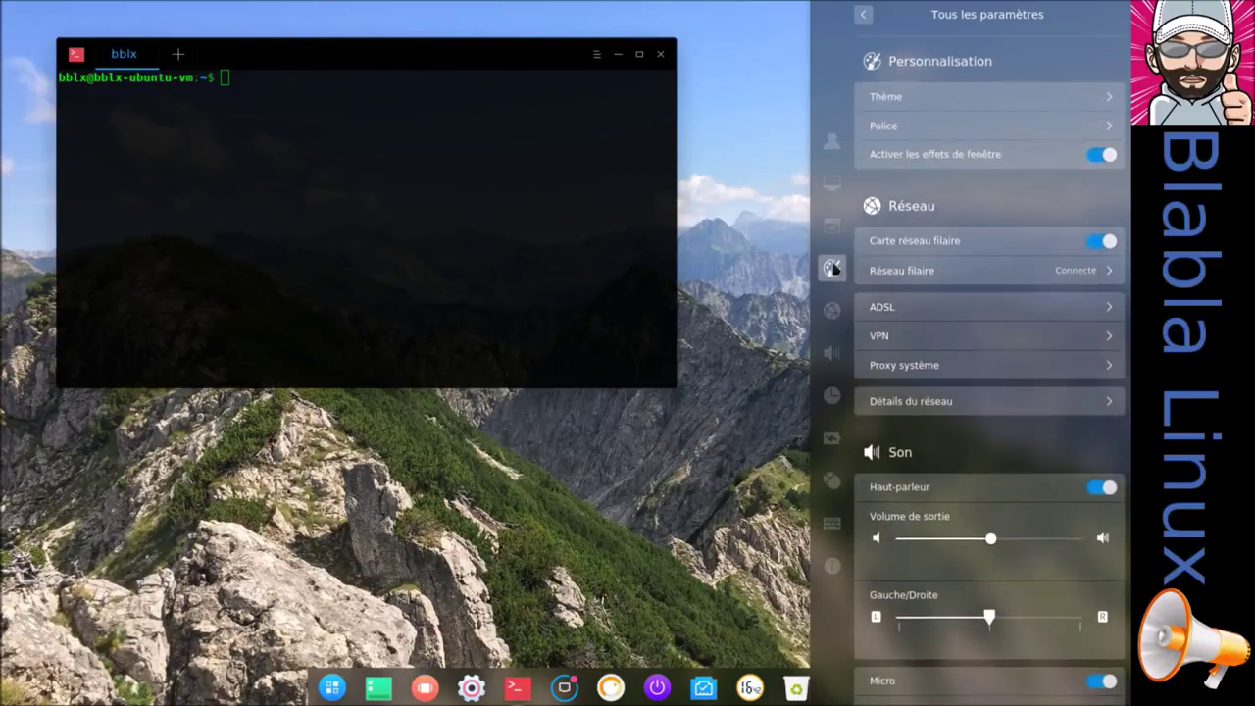
left_click(831, 309)
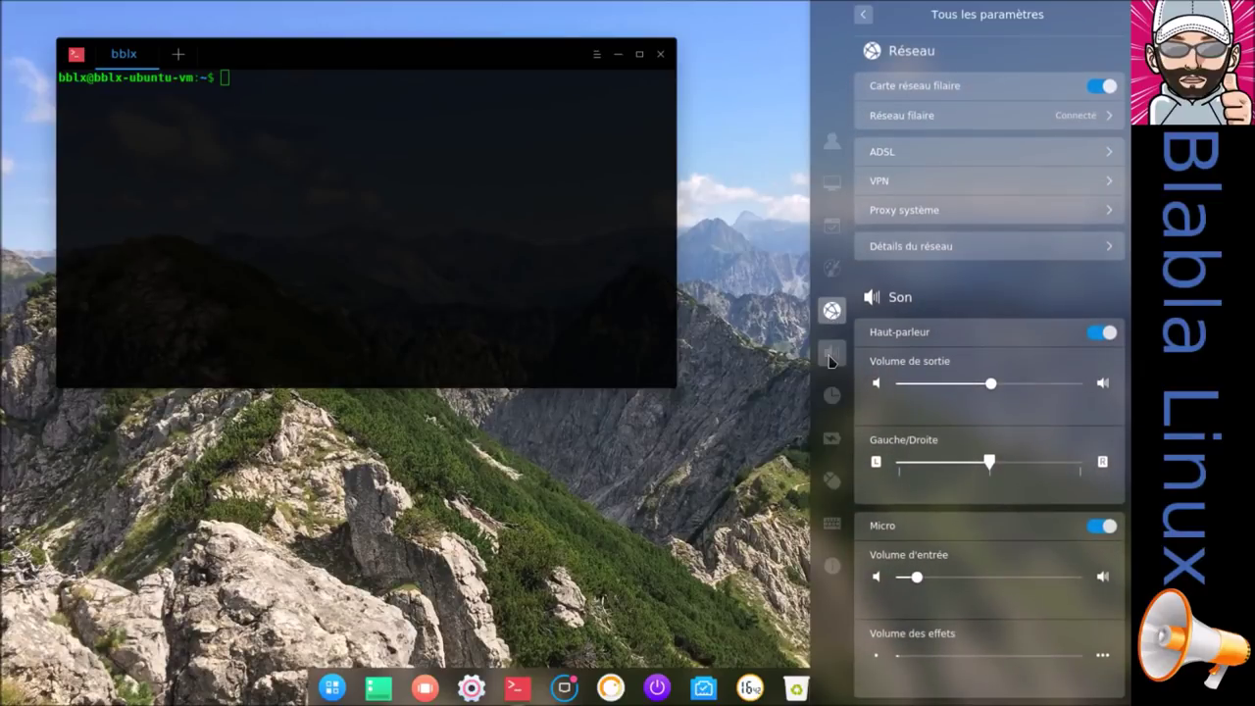
left_click(830, 352)
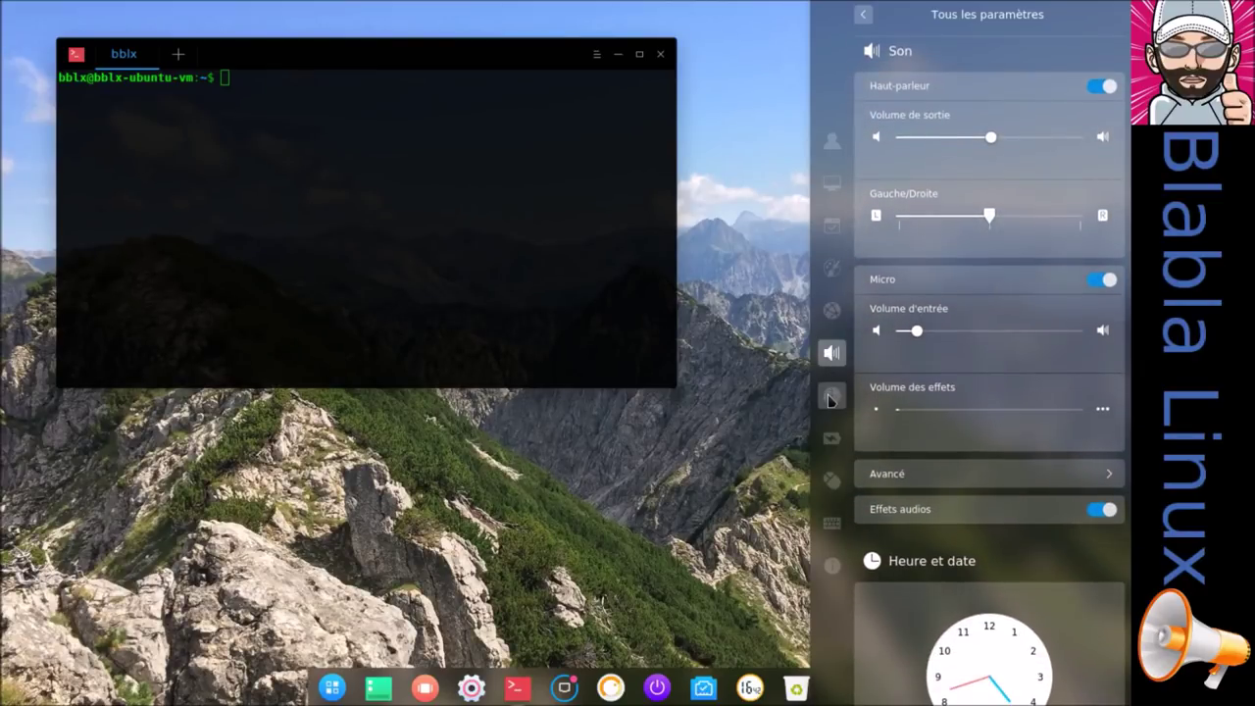
left_click(830, 397)
left_click(832, 439)
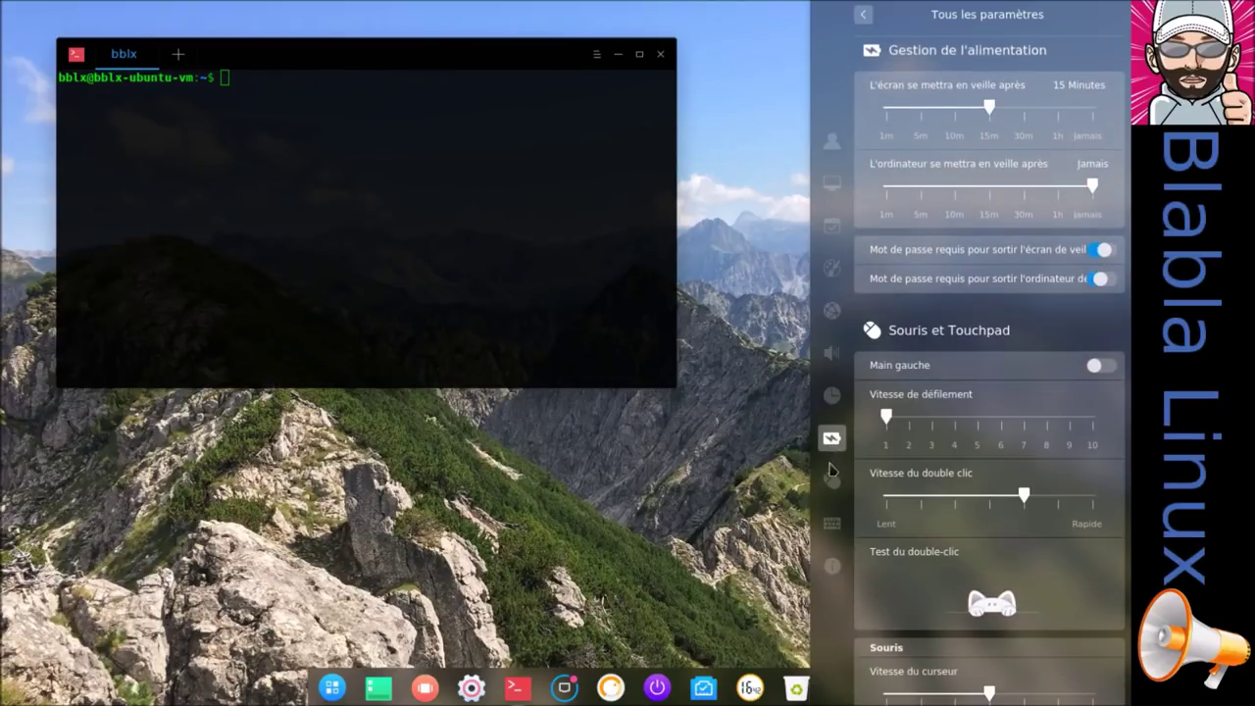
left_click(831, 478)
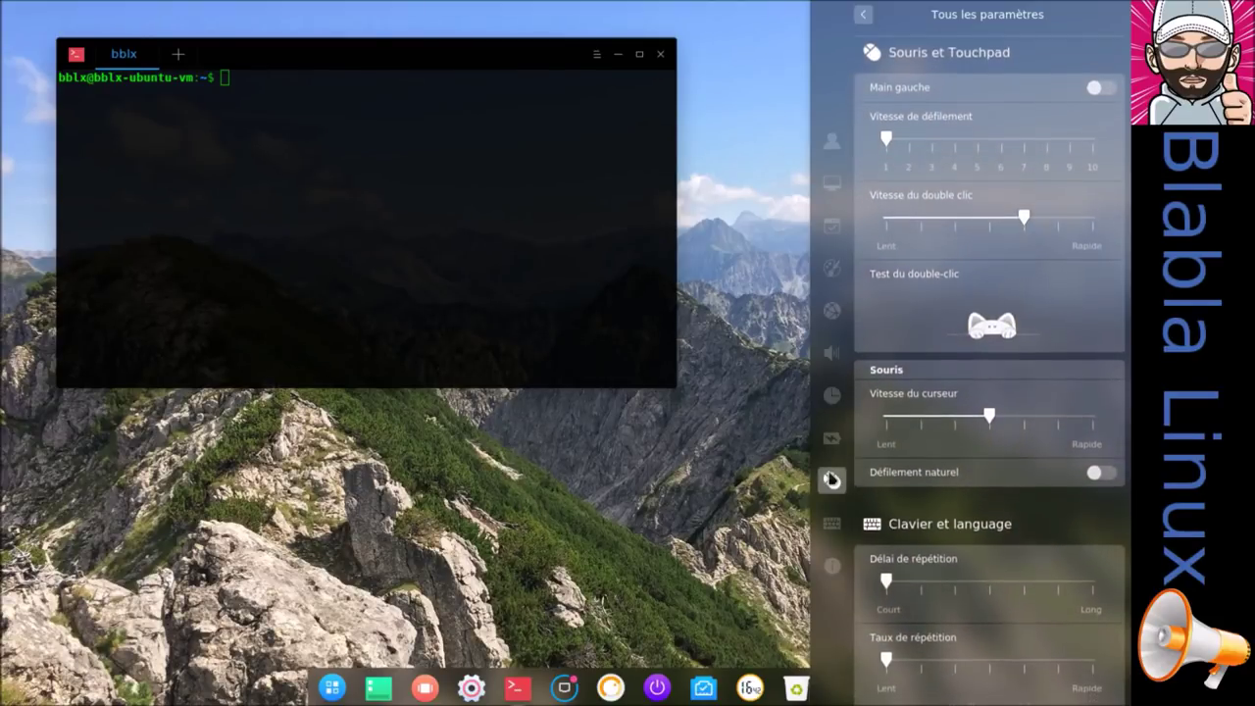
left_click(832, 526)
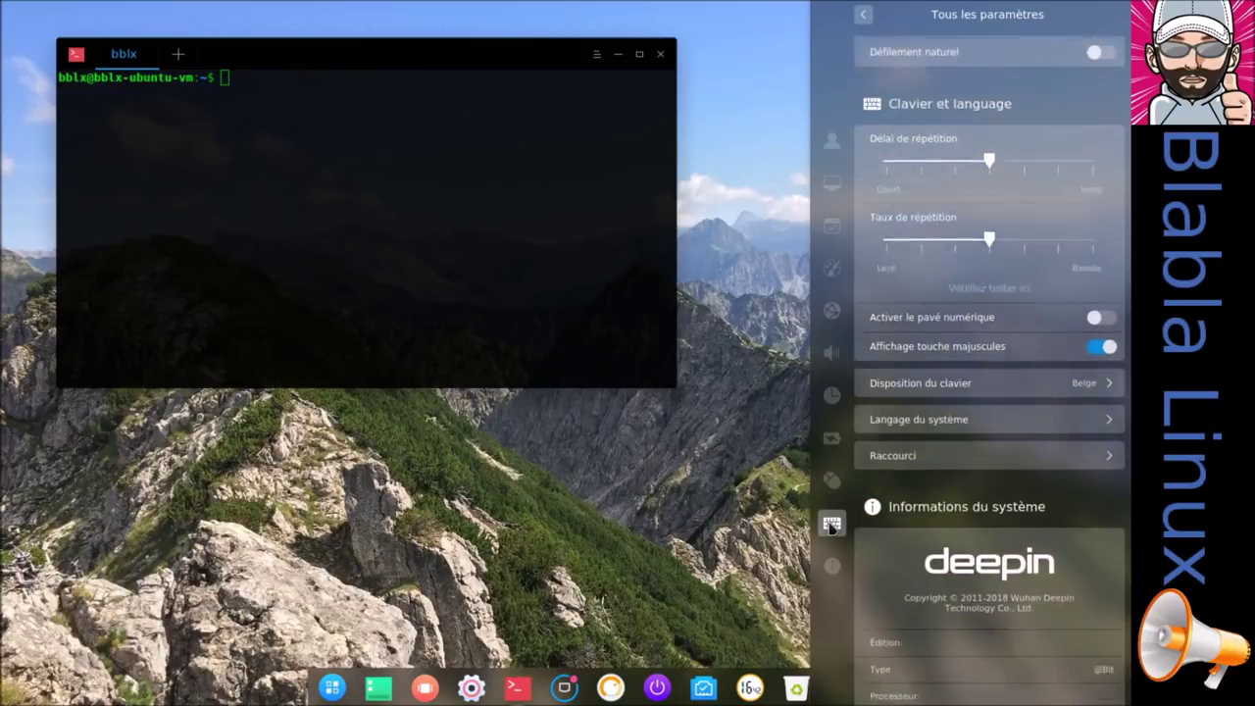
left_click(833, 565)
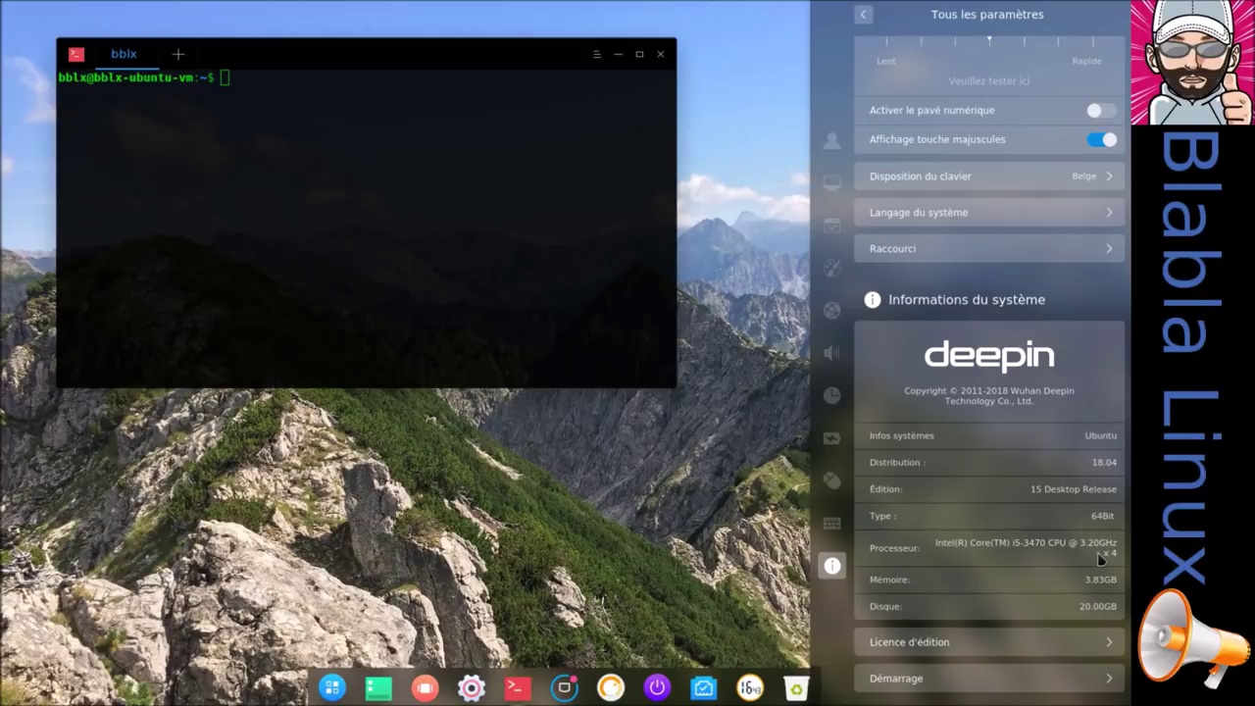
- Return to the control centre overview and open the Thème settings under Personnalisation
left_click(861, 17)
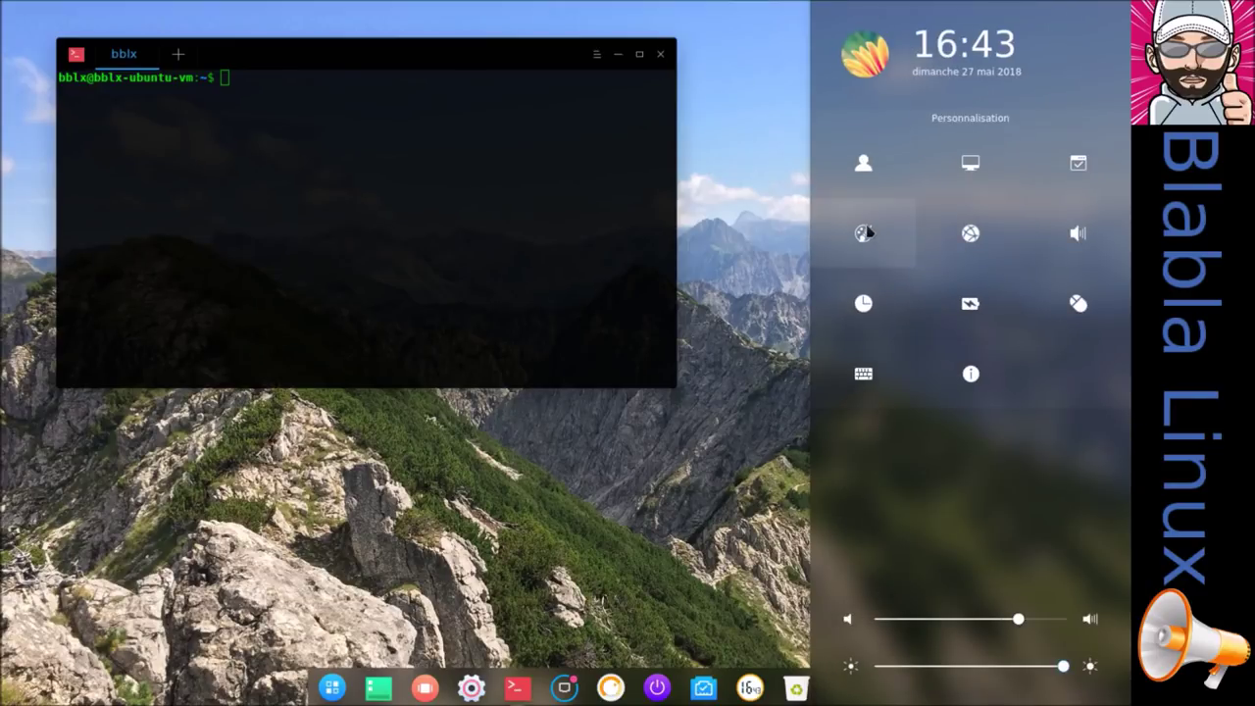
left_click(866, 233)
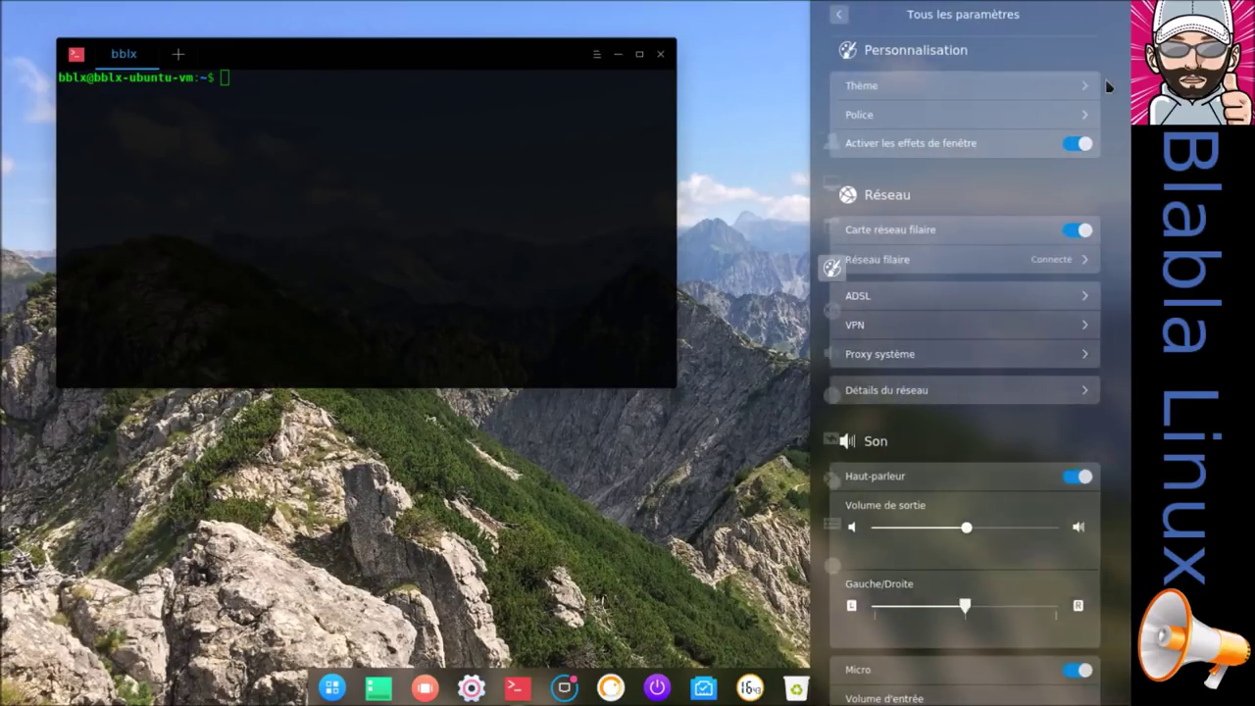
left_click(1094, 86)
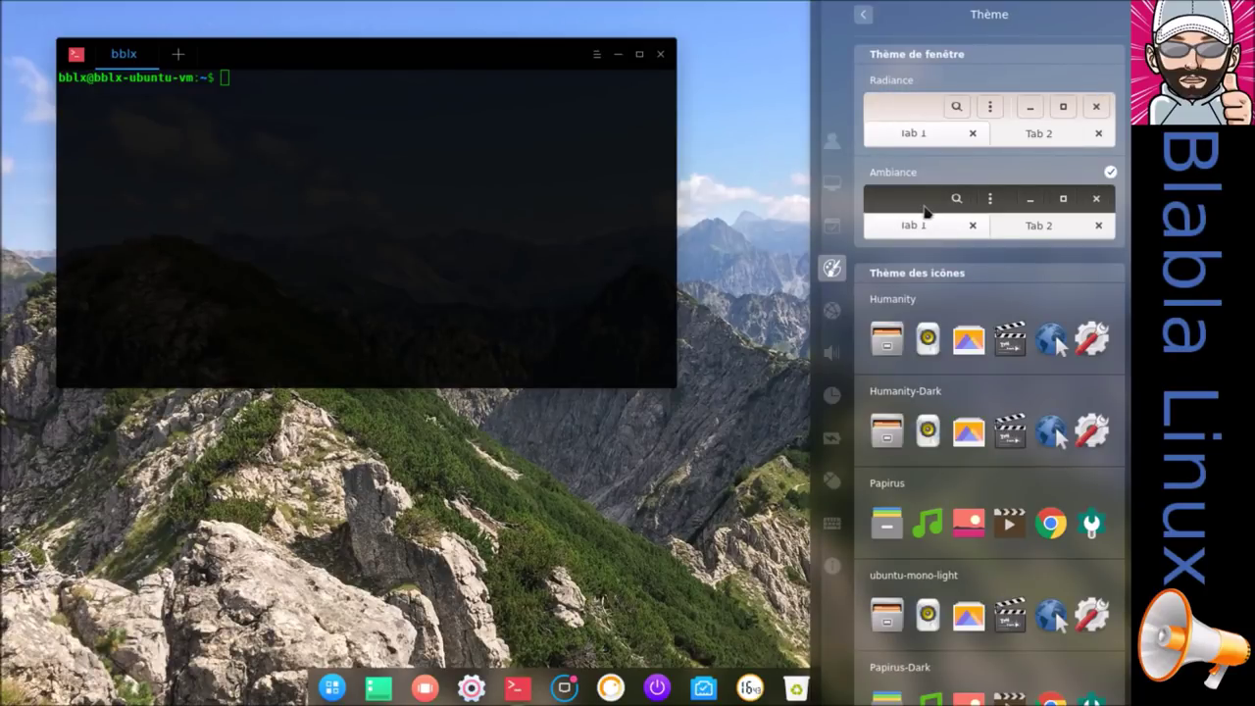
- Open the launcher, search it for "fich" and clear the search
left_click(333, 692)
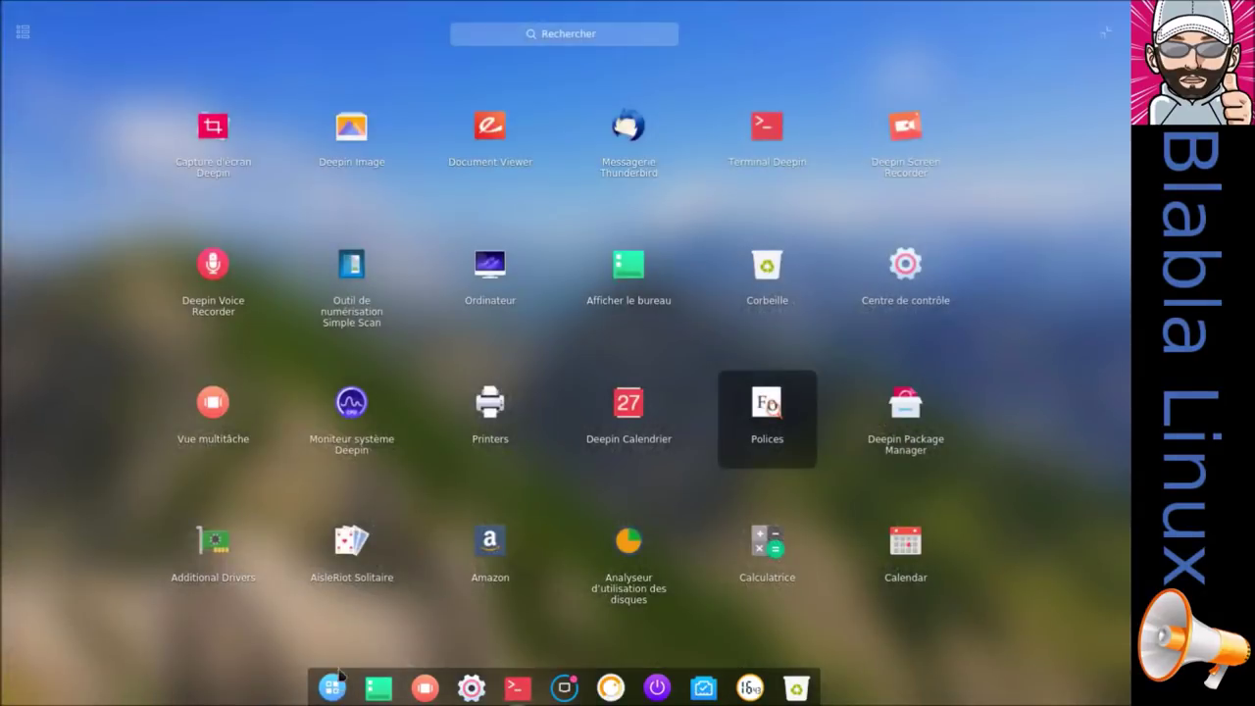
type("fi")
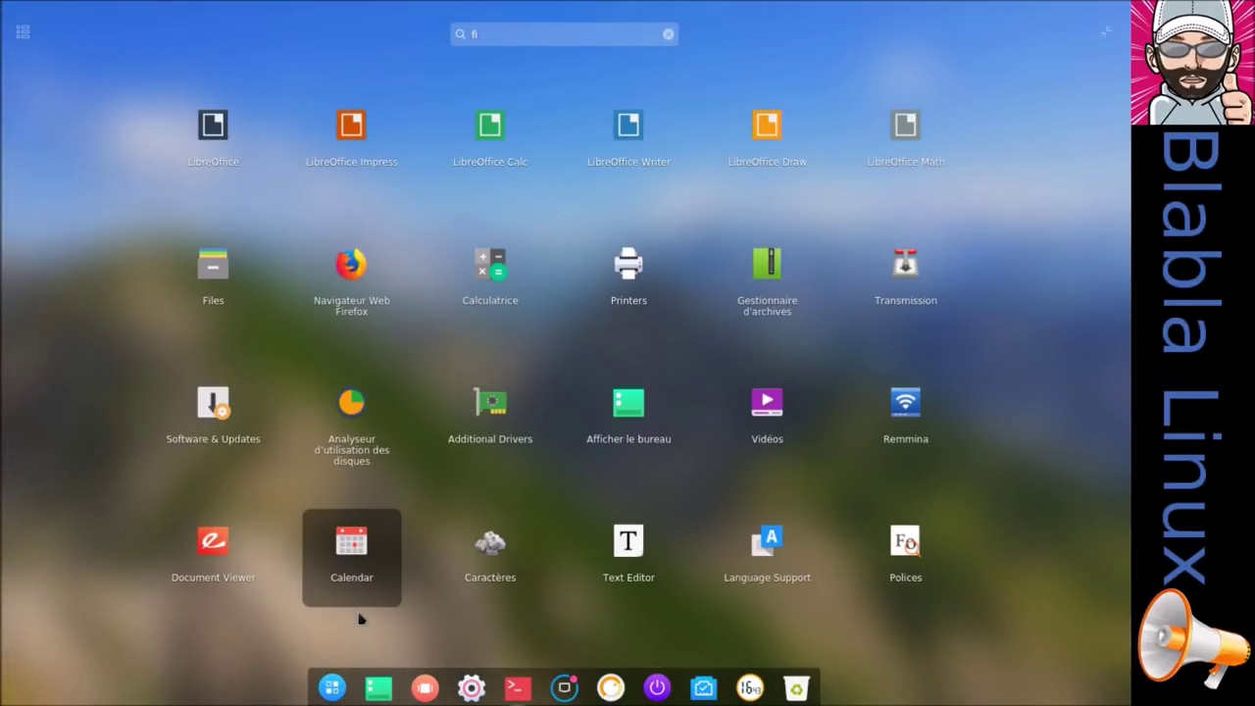
type("ch")
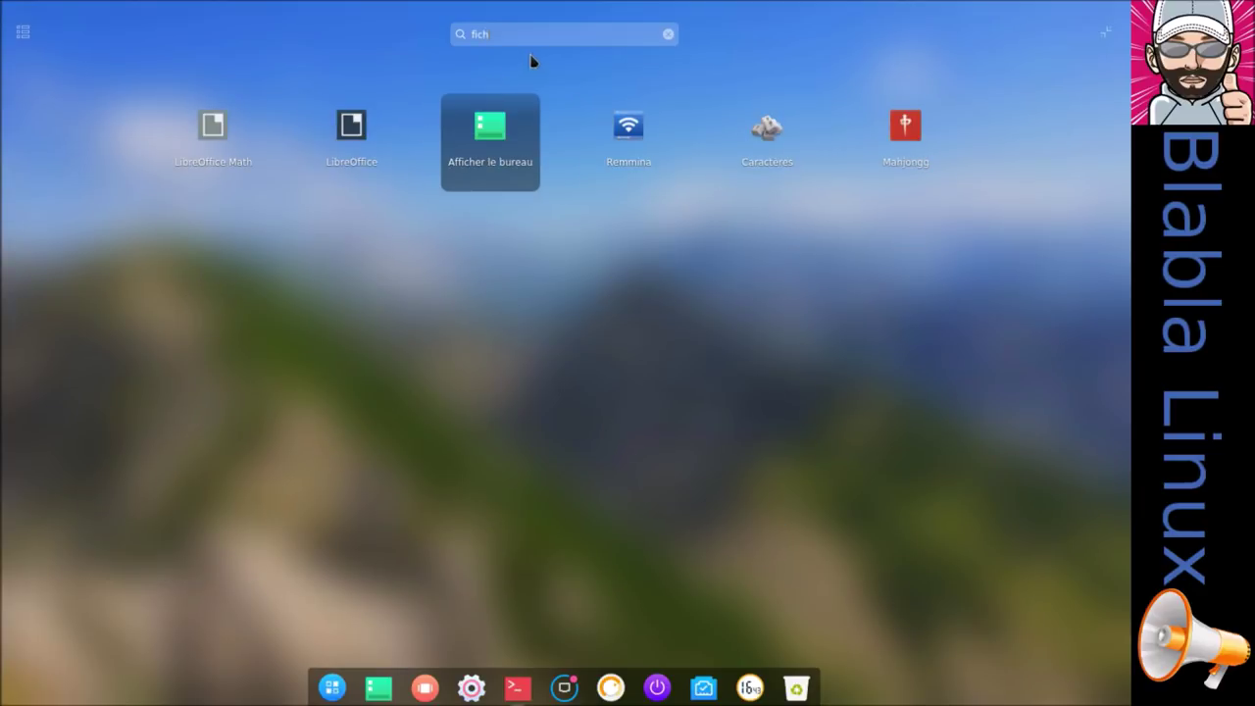
key("BackSpace")
key("BackSpace")
key("BackSpace")
key("BackSpace")
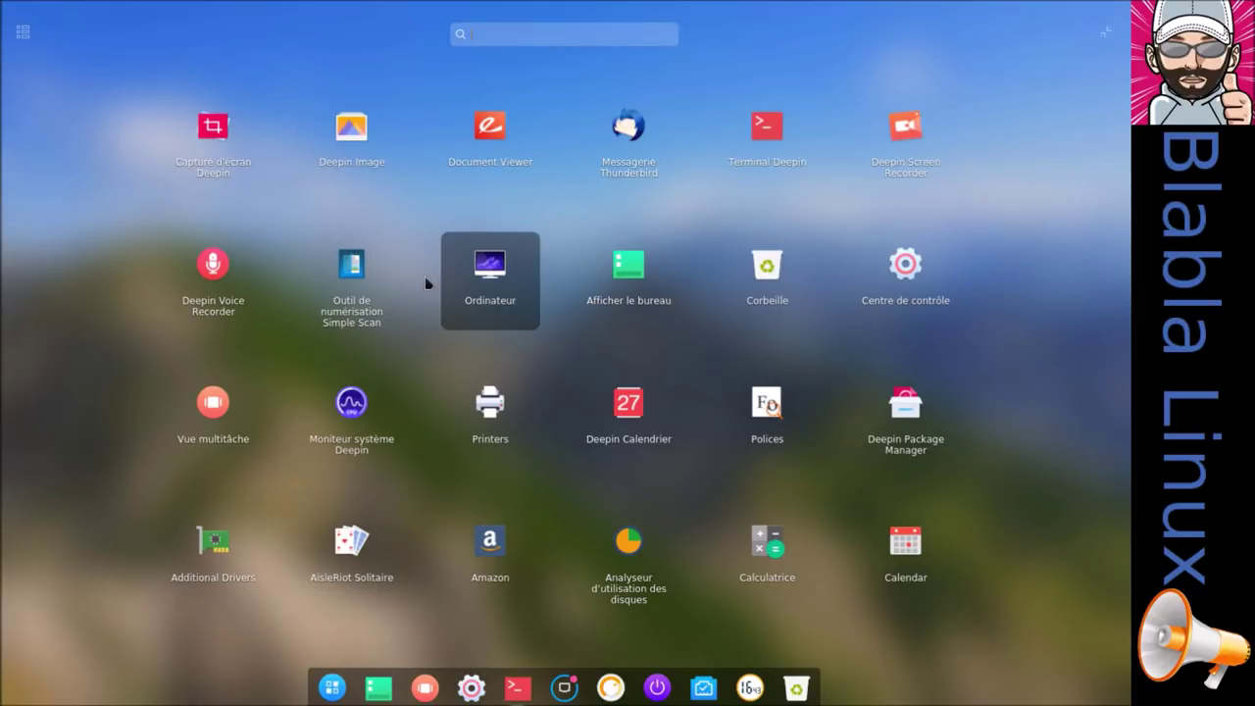
- Open the Ordinateur window over the terminal, clear of the settings area, and apply the Radiance window theme
left_click(479, 268)
left_click_drag(588, 101, 452, 190)
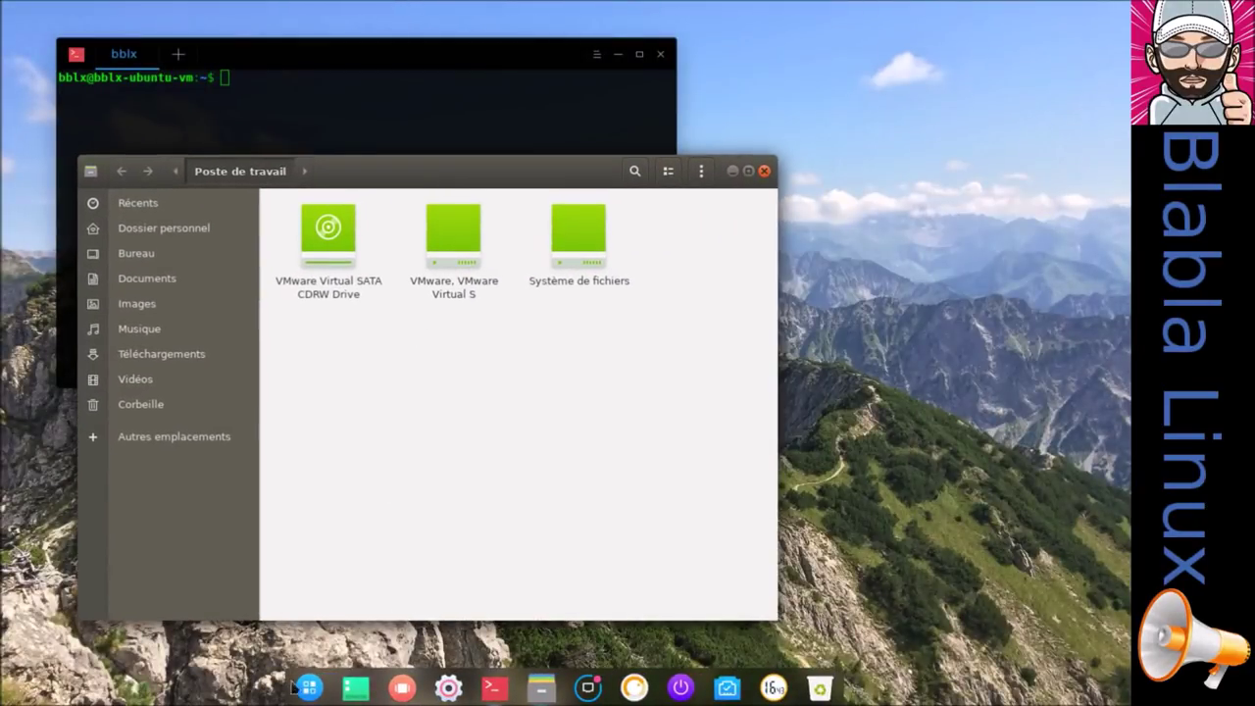
left_click(453, 689)
left_click(924, 126)
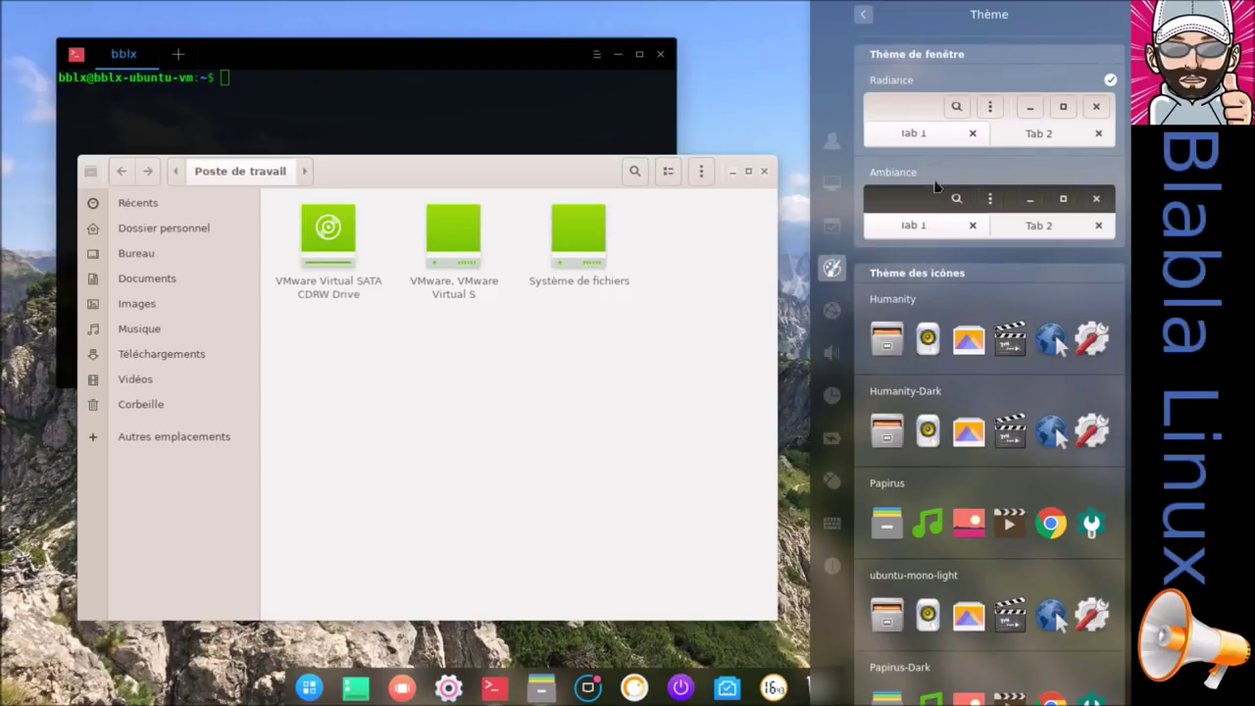
- Apply the Ambiance window theme and the ePapirus icon theme
left_click(933, 220)
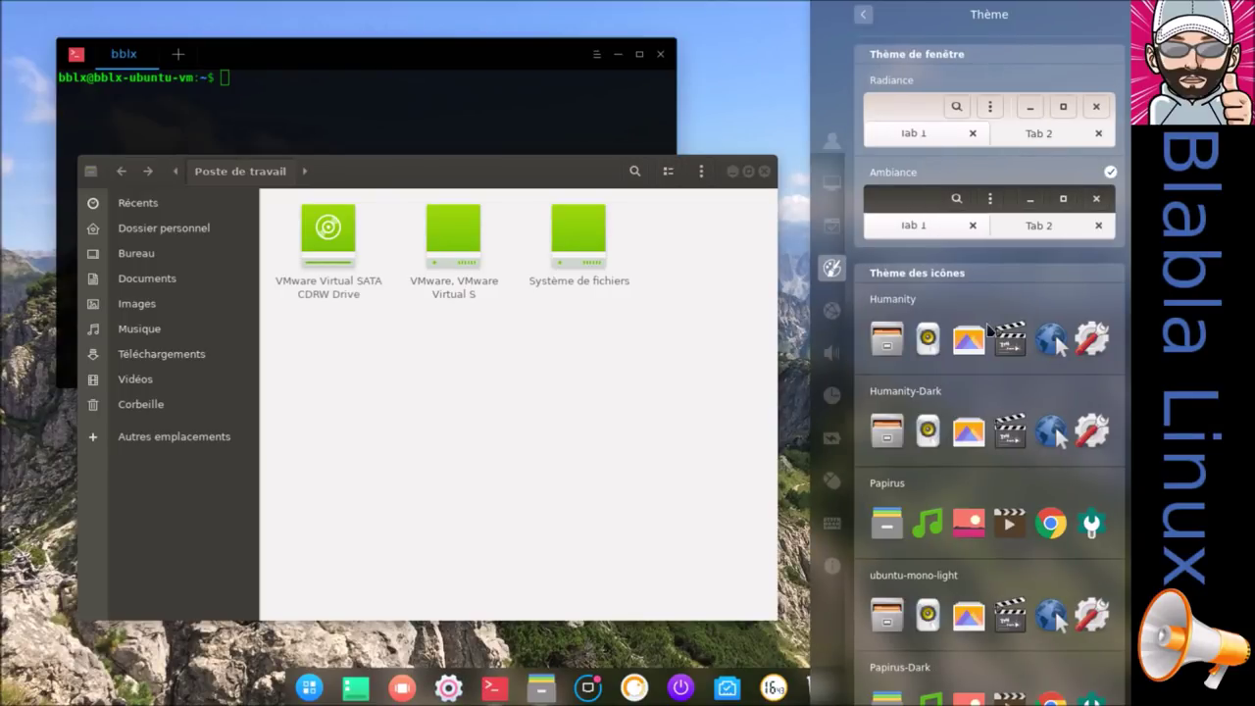
scroll(988, 329, "down", 15)
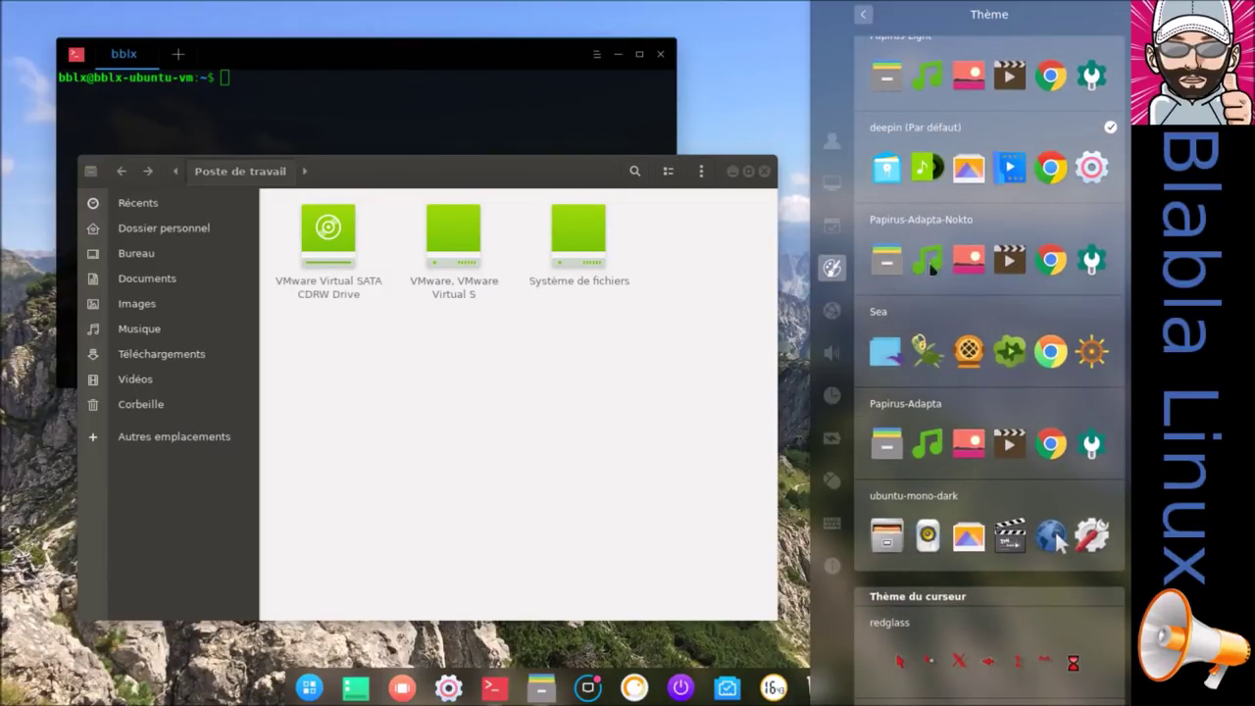
scroll(949, 505, "up", 5)
scroll(948, 504, "up", 4)
left_click(904, 476)
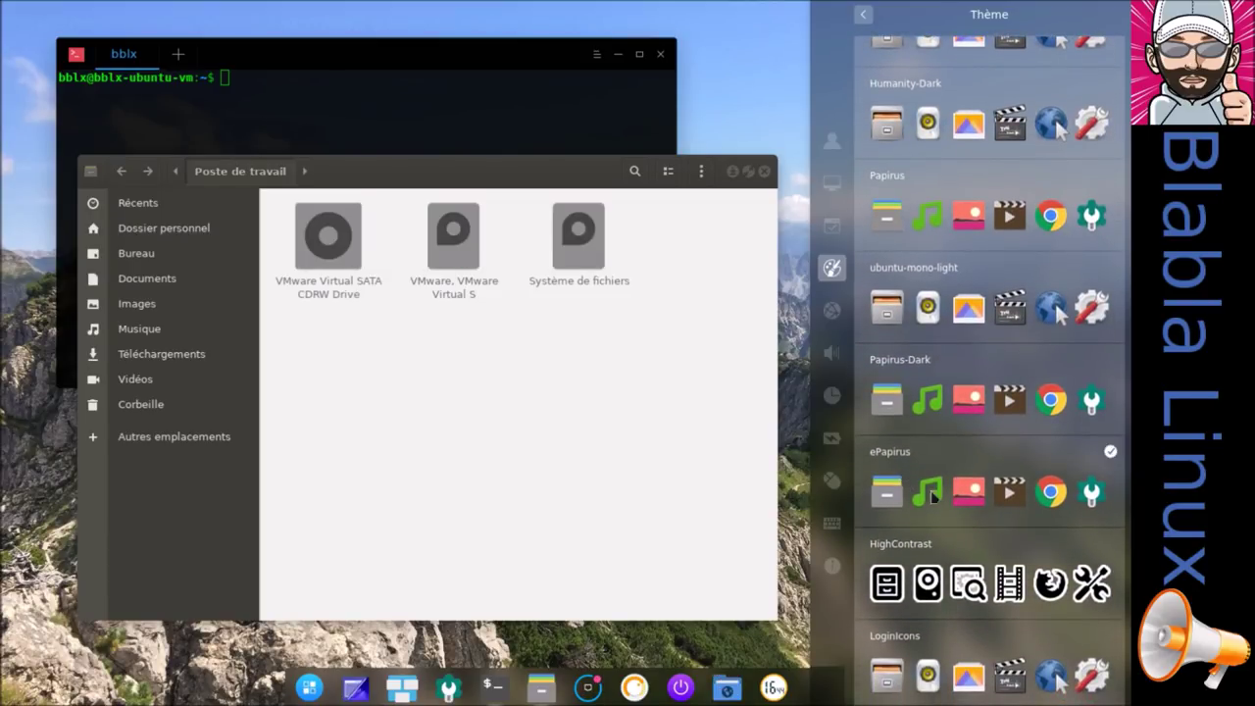
- Apply the DMZ-Black cursor theme and close the Poste de travail file manager window
scroll(981, 509, "down", 10)
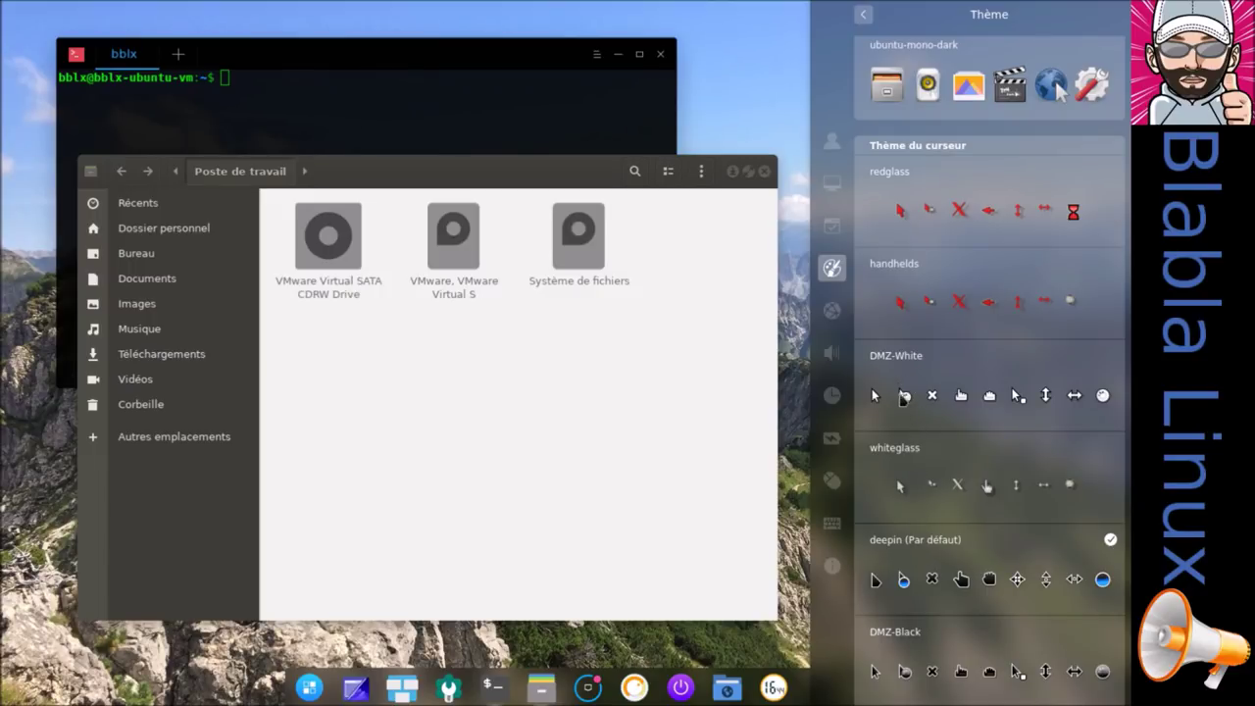
left_click(927, 658)
left_click(310, 689)
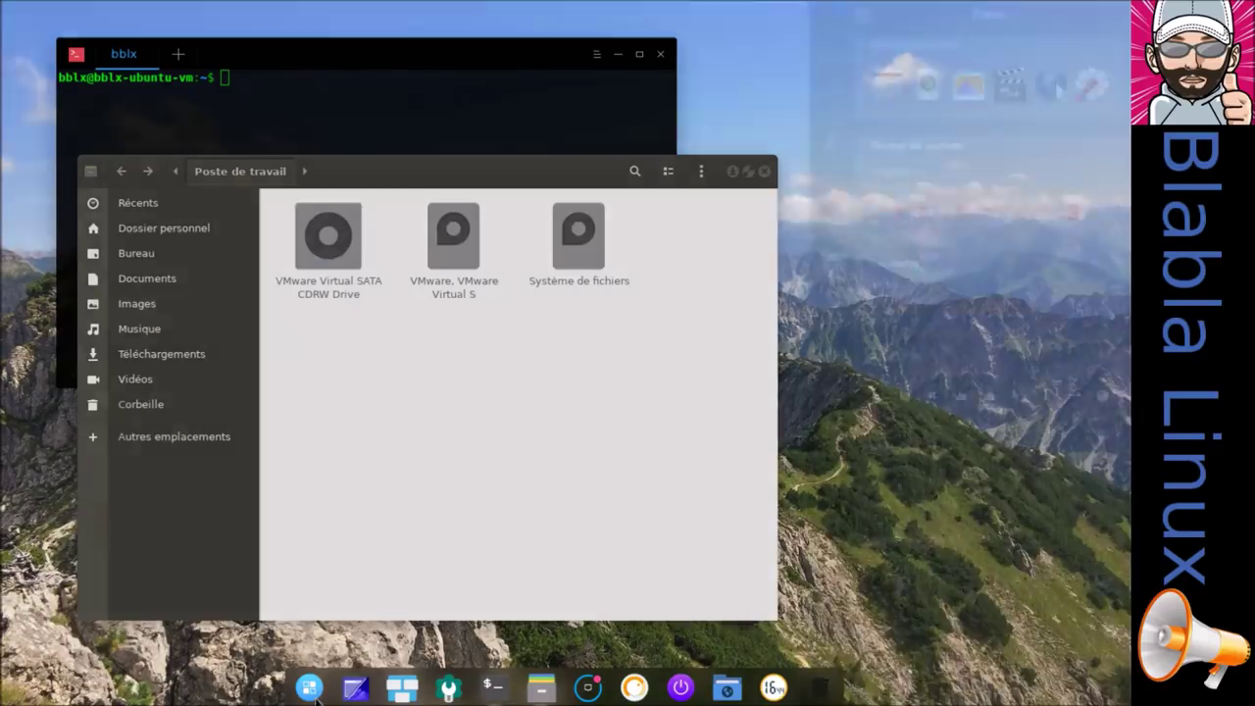
left_click(571, 418)
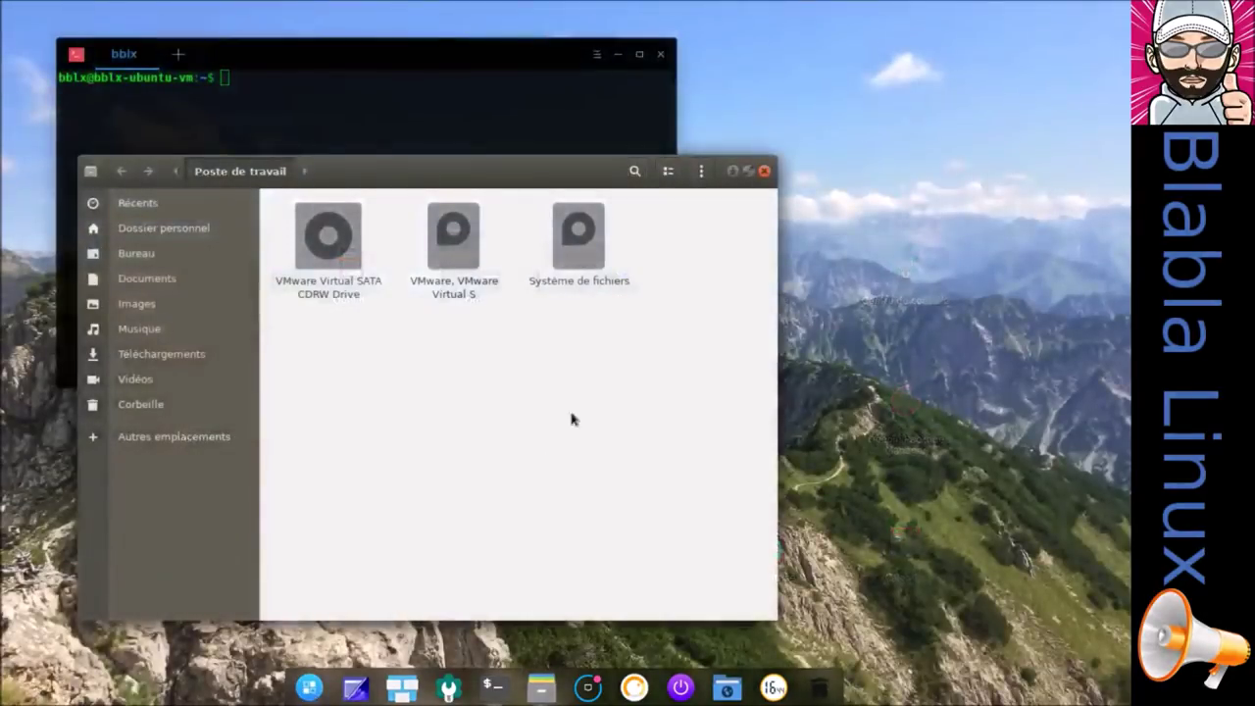
left_click(765, 172)
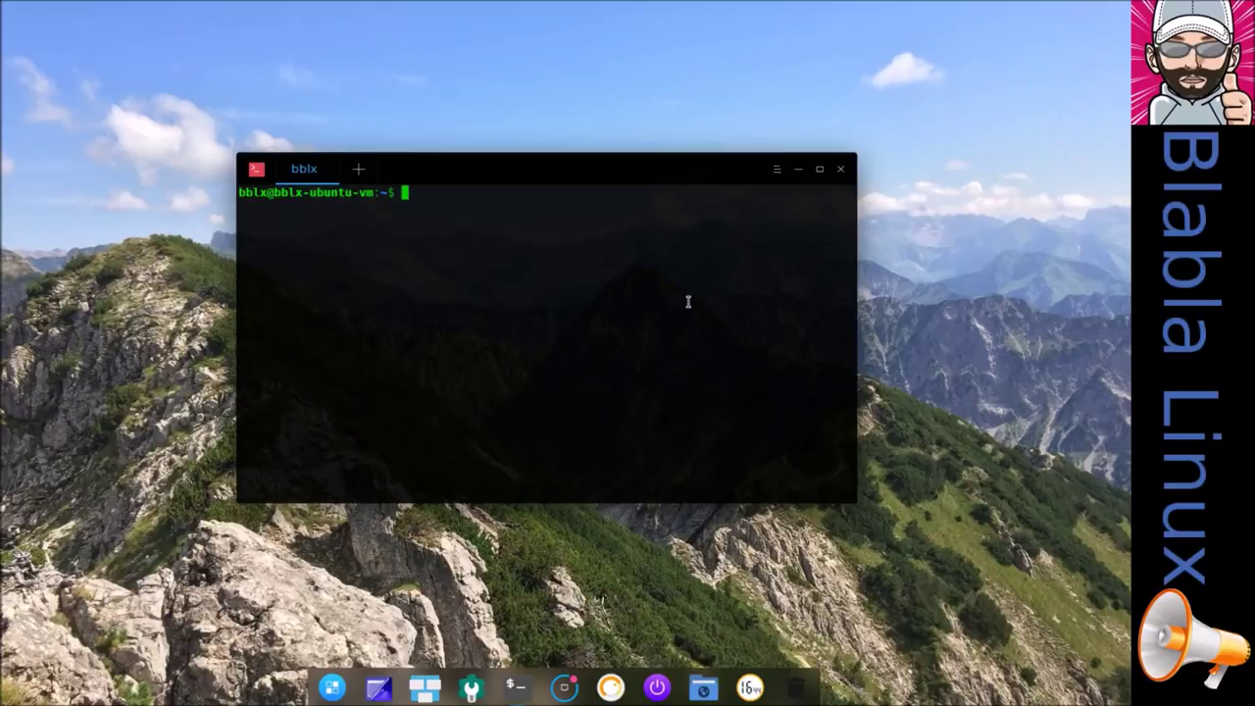
- Remove GNOME Shell with "sudo apt autoremove gnome-shell", entering the sudo password and confirming with "o", and restart the system with "sudo reboot"
type("sudo apt autoremove gnom")
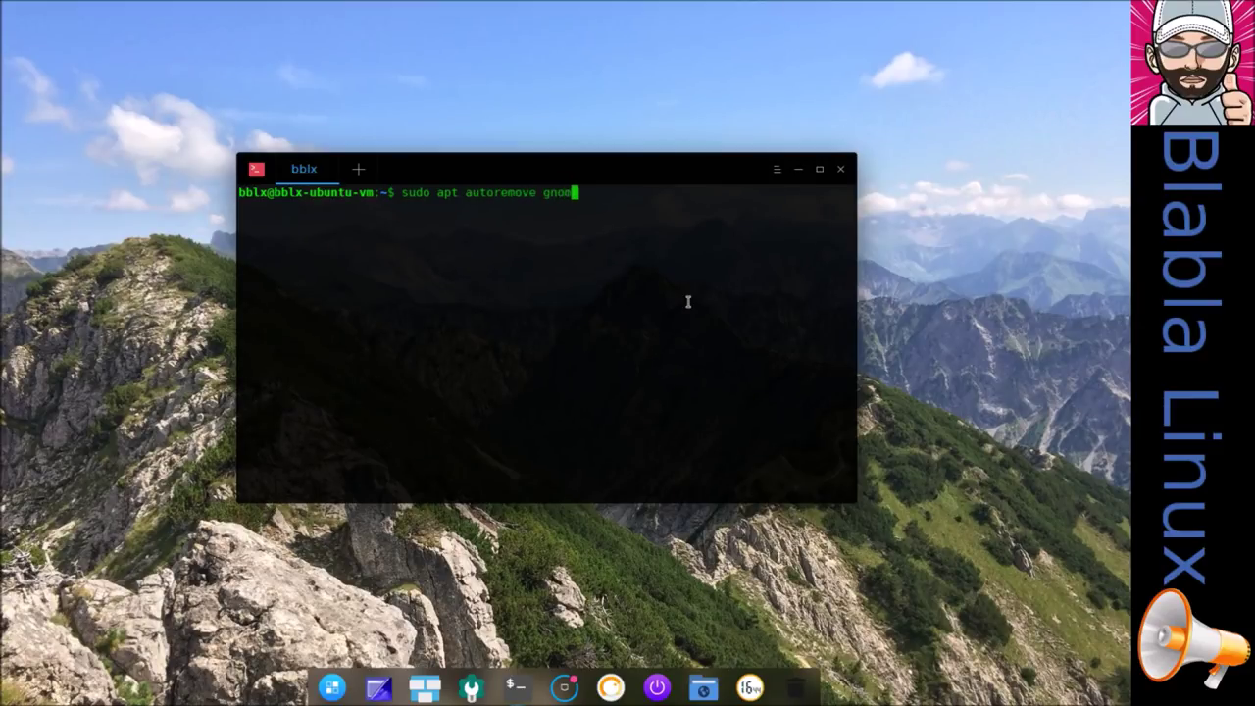
type("e-shell")
key("Return")
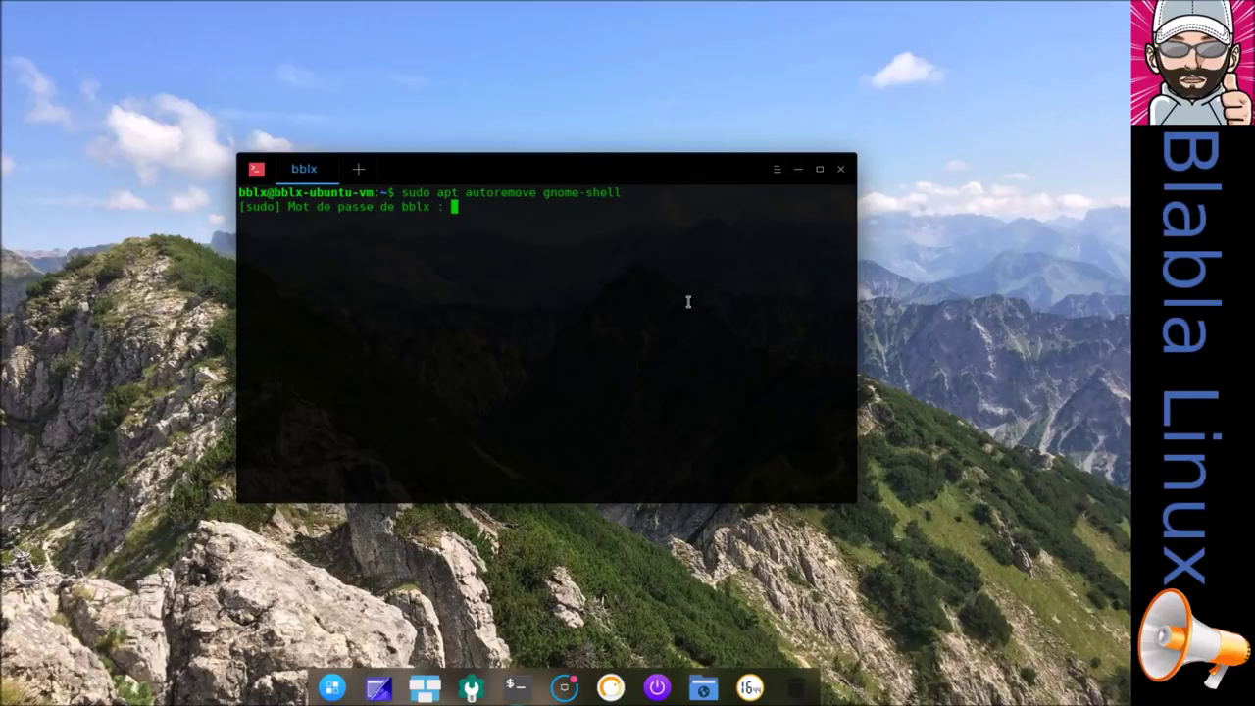
key("Return")
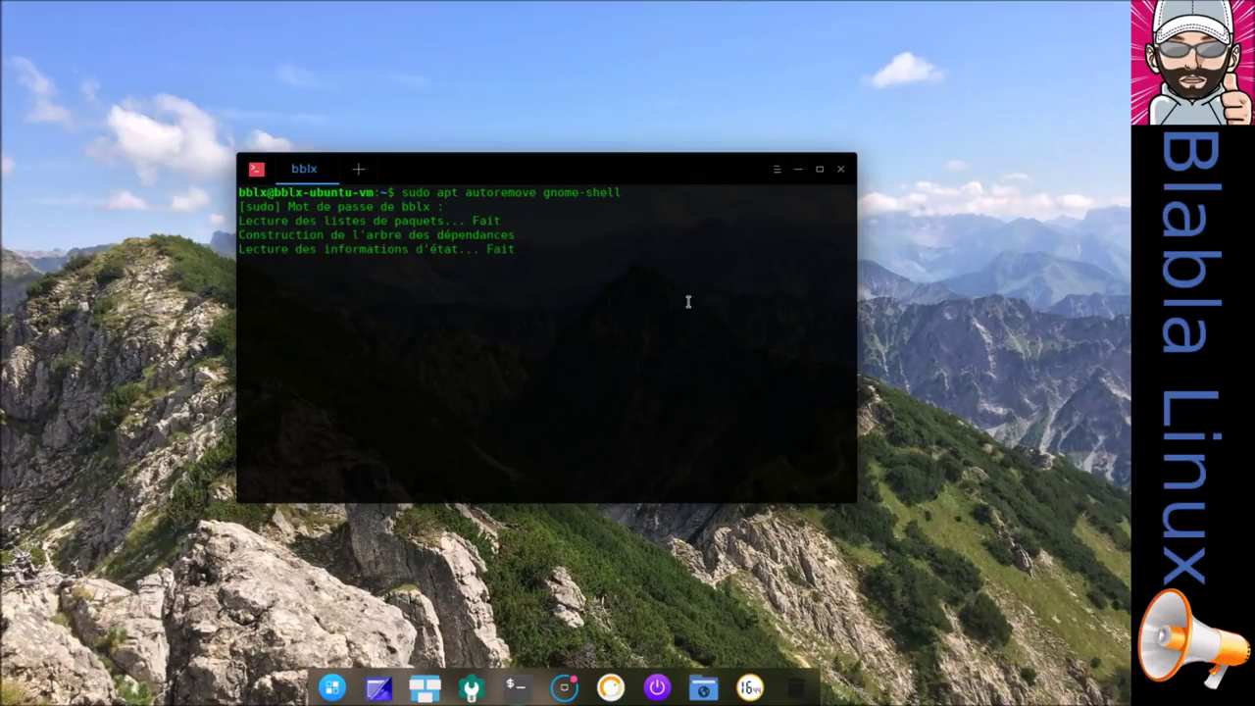
type("o")
key("Return")
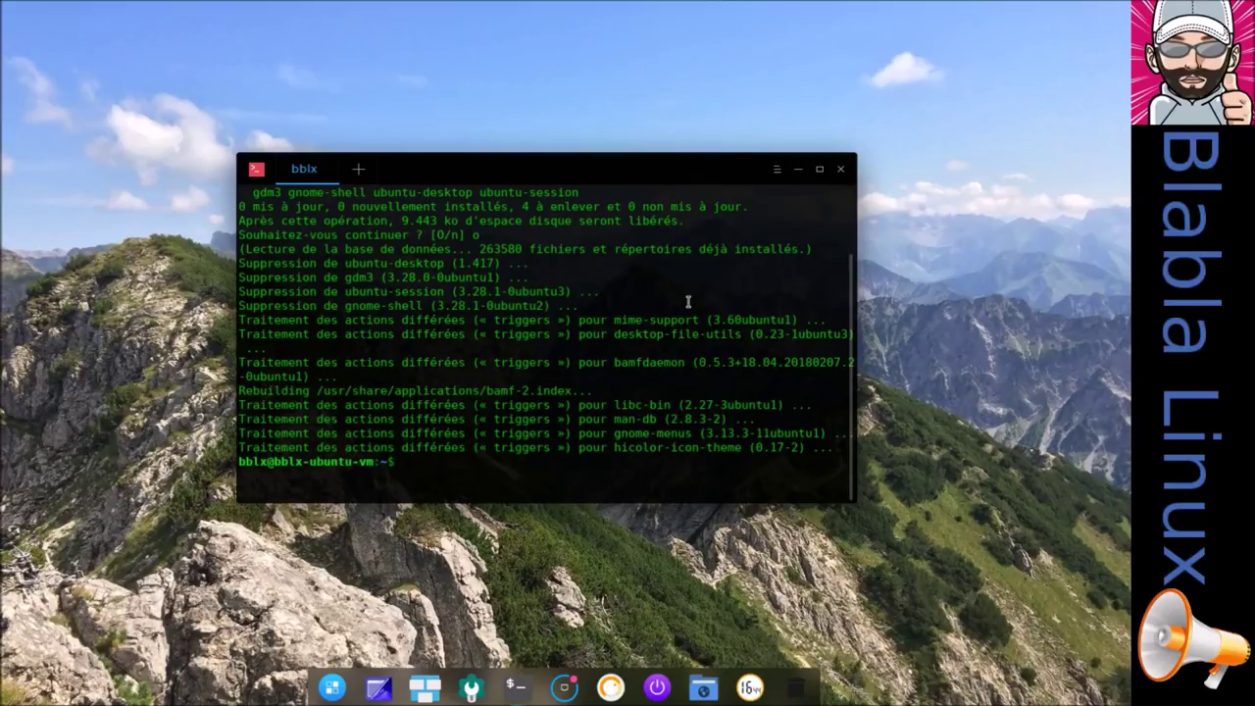
type("sudo reboot")
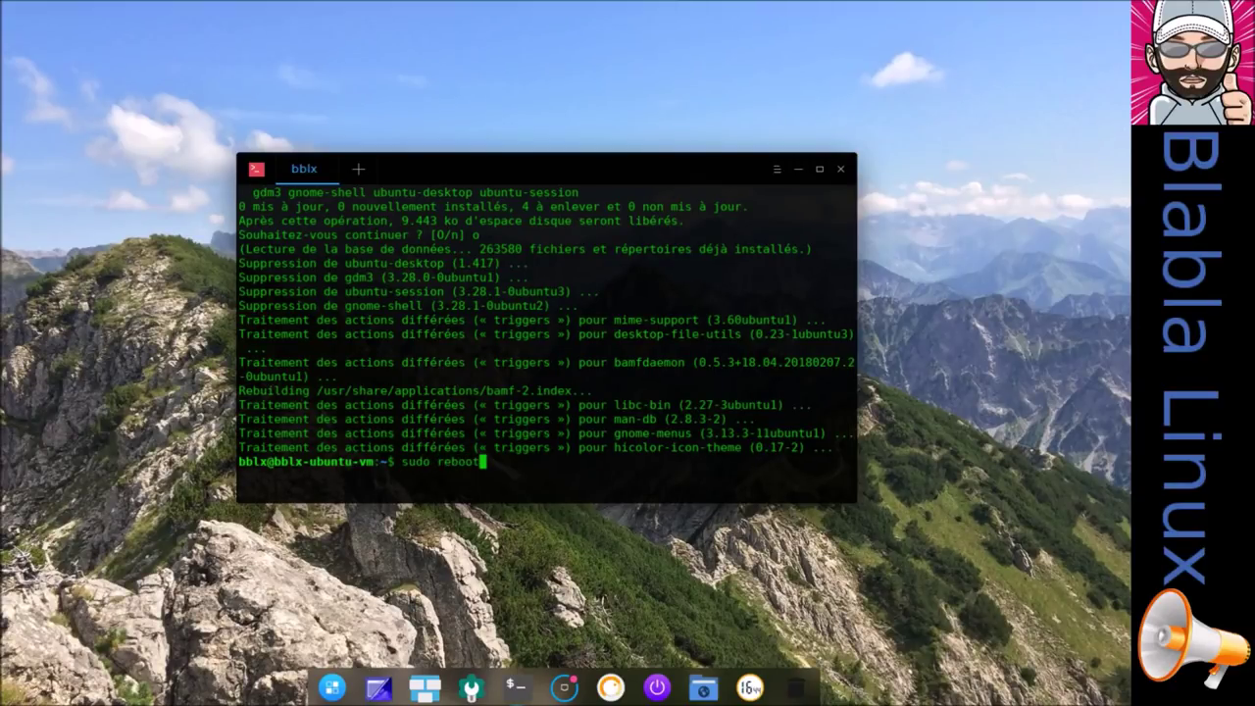
key("Return")
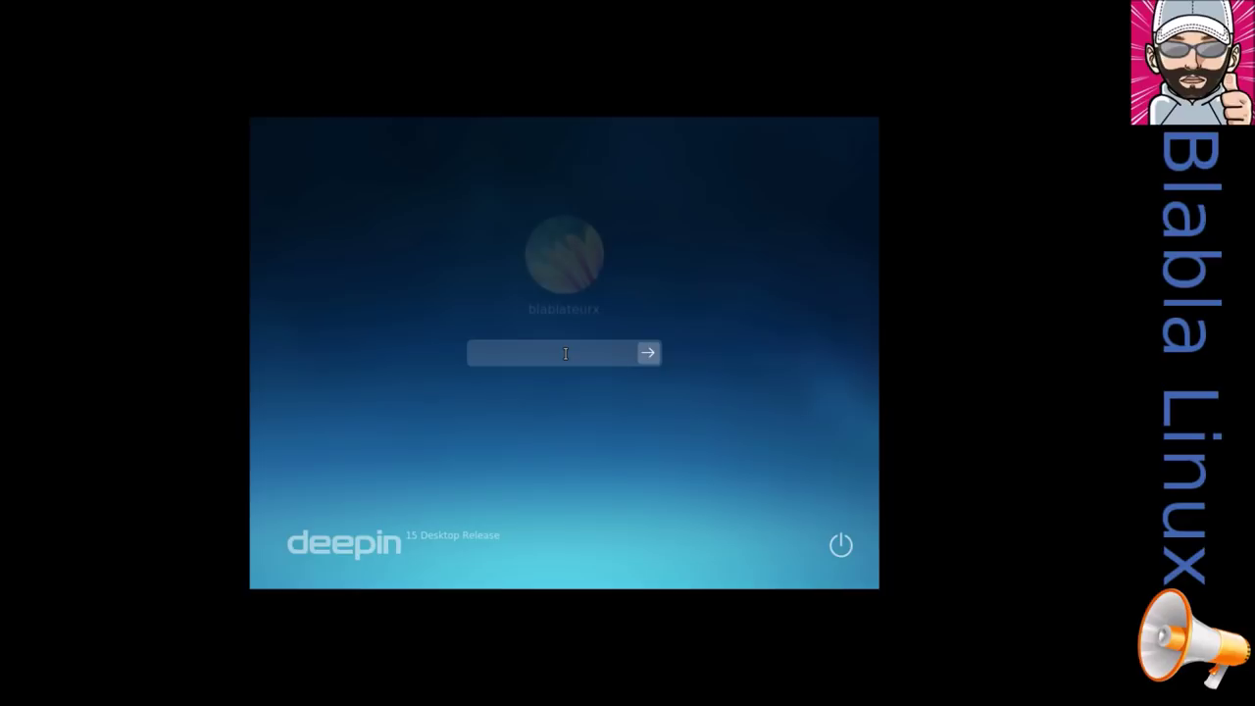
- View the login screen's power options and log in to the Deepin session with the account password
type("a")
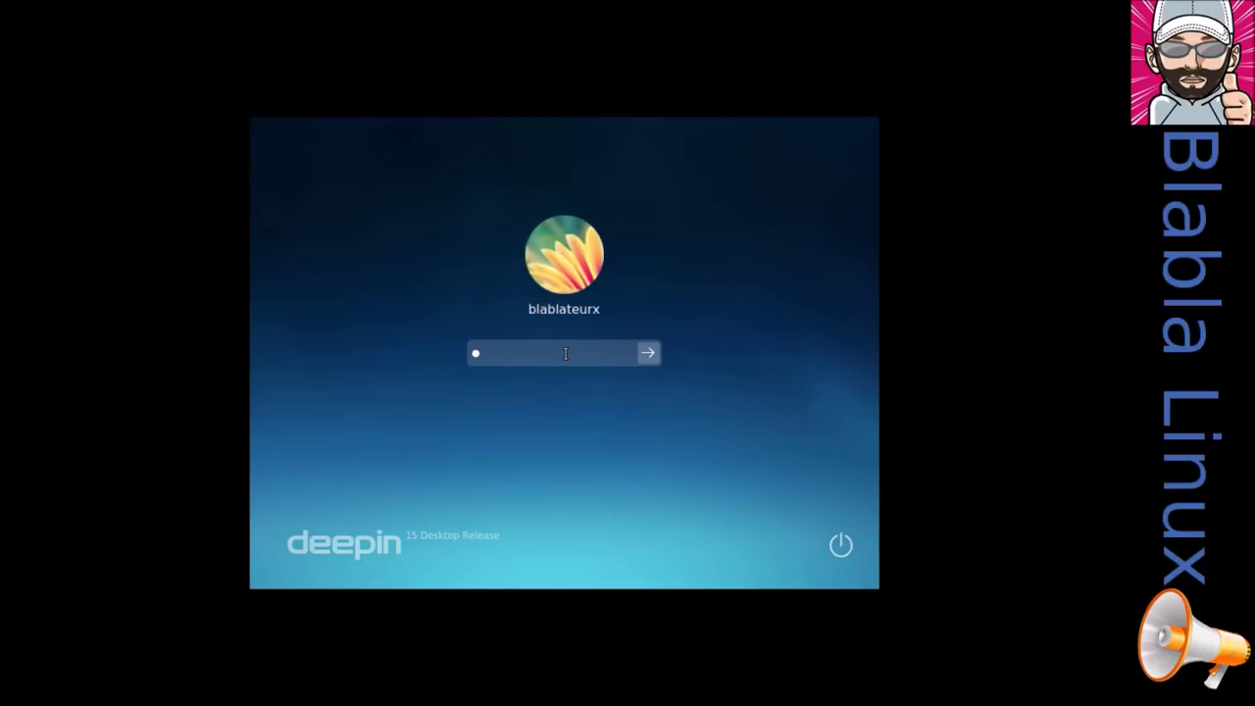
key("BackSpace")
left_click(849, 550)
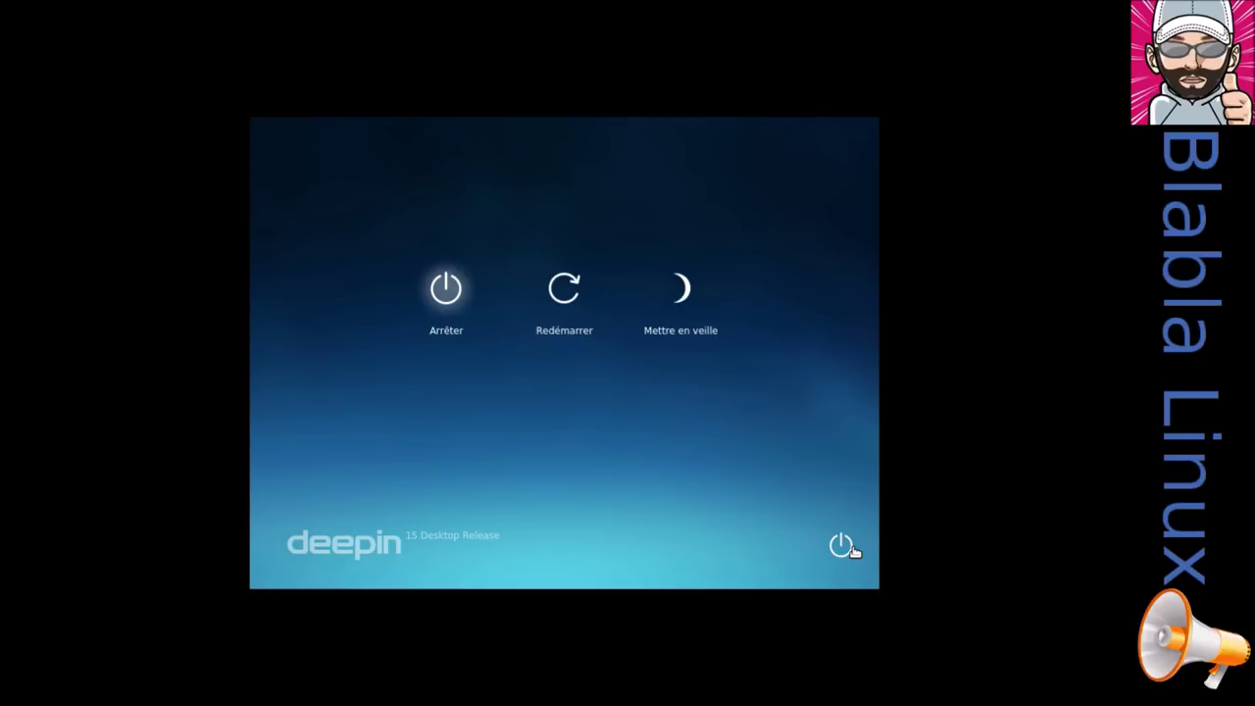
left_click(642, 476)
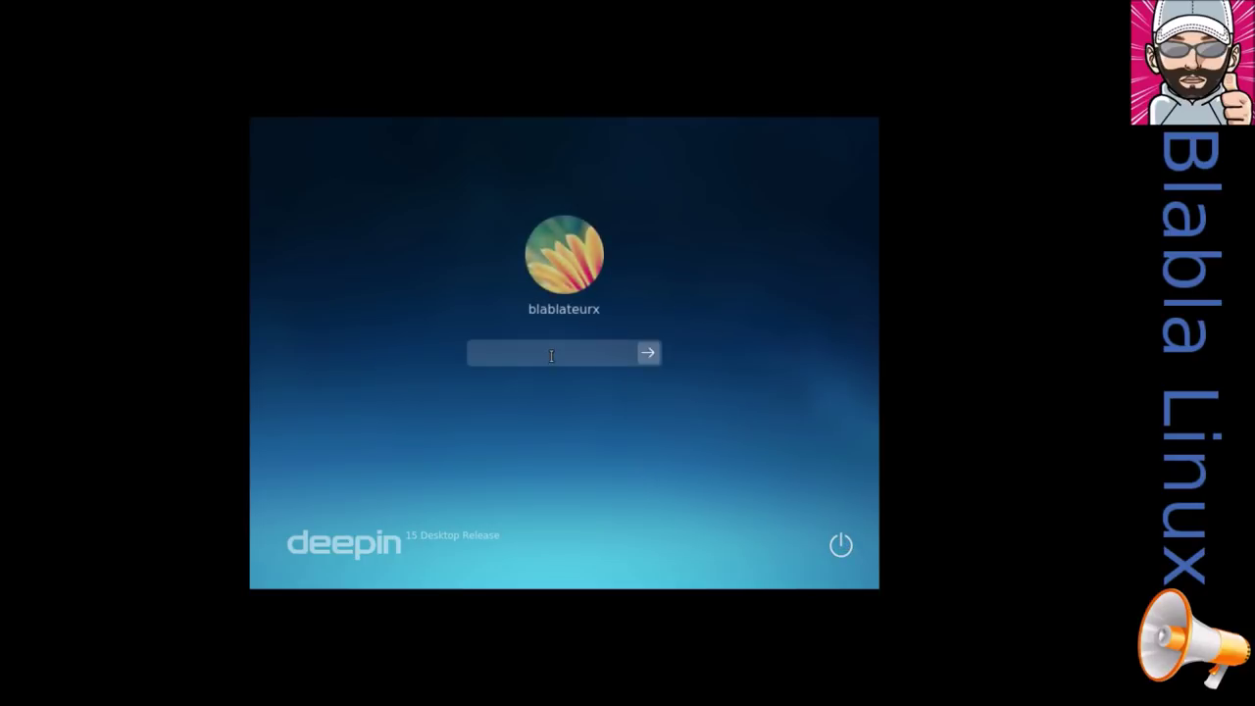
type("******")
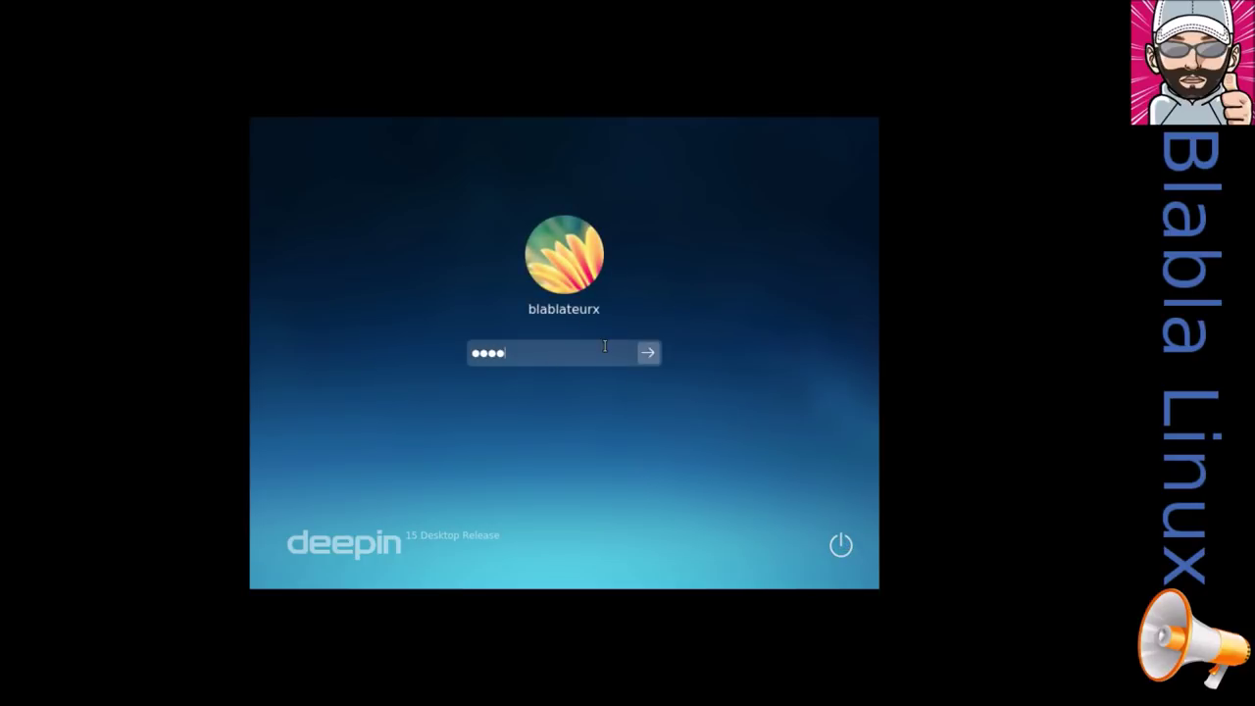
key("Return")
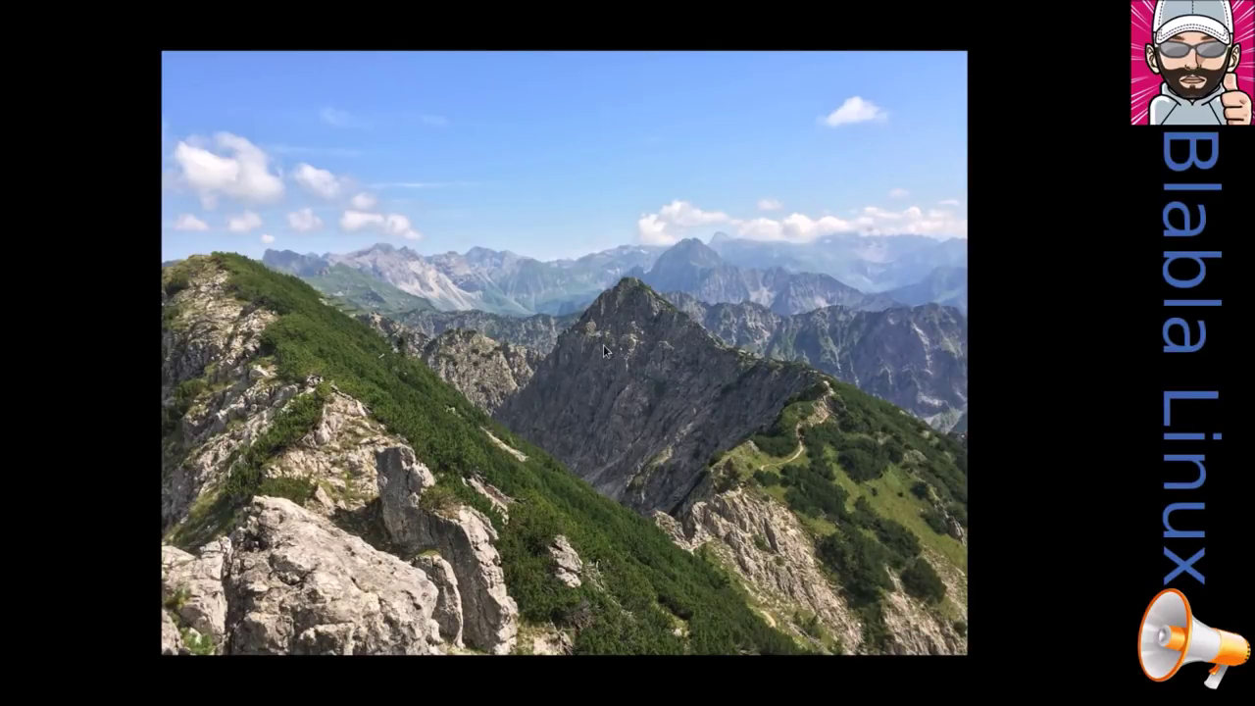
- Take the virtual machine out of full screen and back so the desktop fills the display, and open the desktop's context menu
key("ctrl+alt+Return")
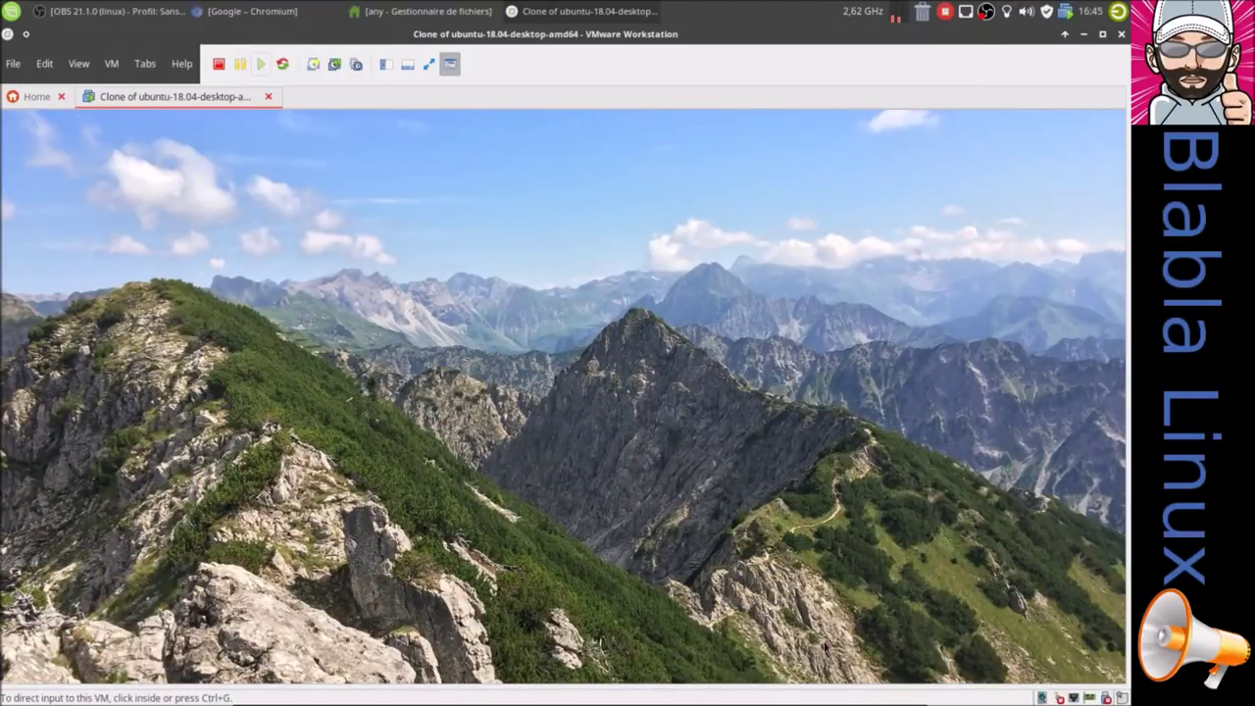
left_click(428, 63)
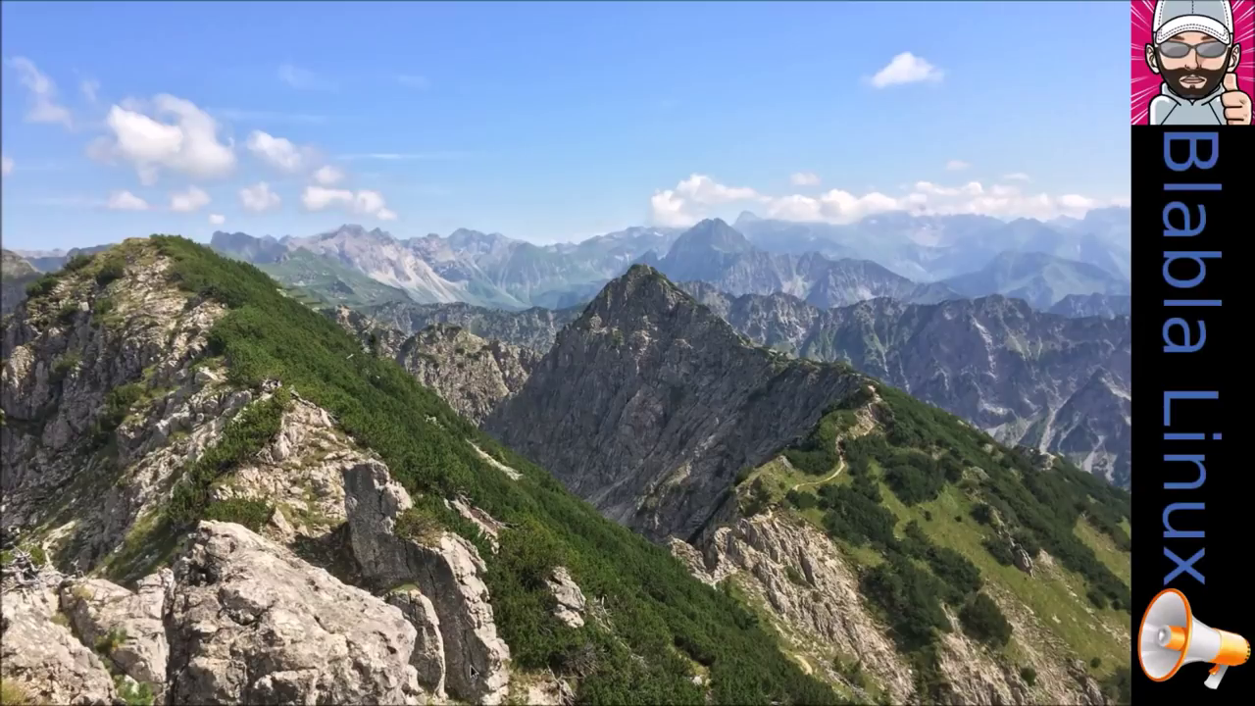
right_click(412, 297)
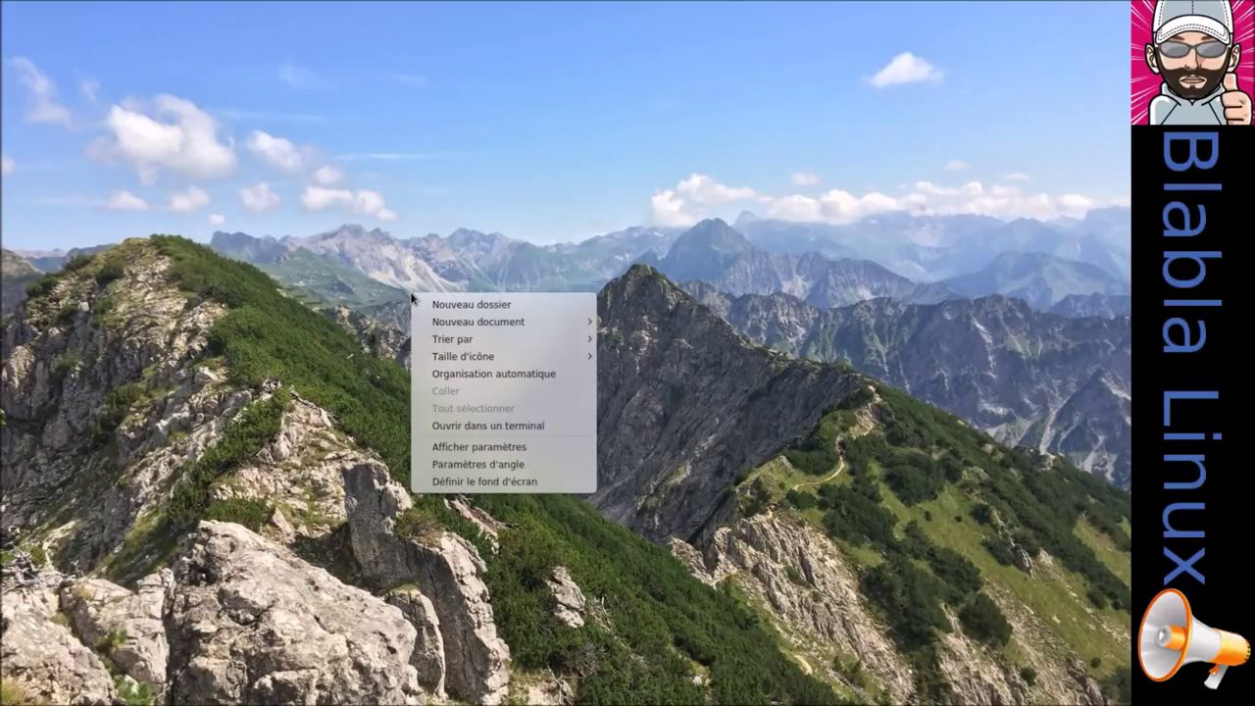